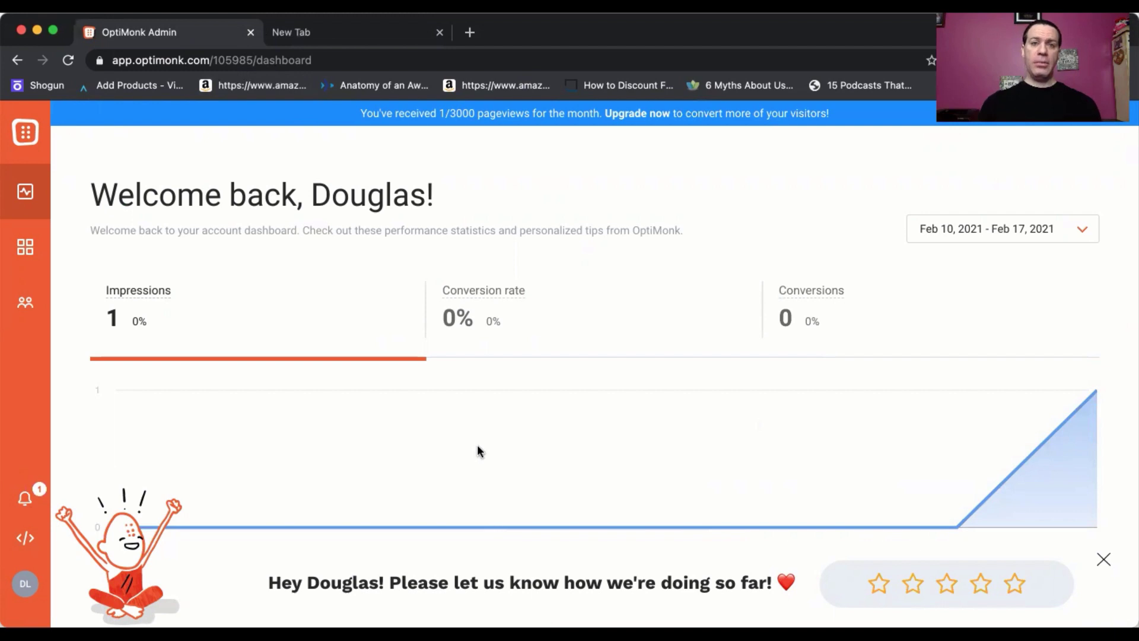
- Open the upgrade plan comparison, review the monthly pricing tiers and page-view limits, and close it
{"action": "left_click", "coordinate": [626, 118]}
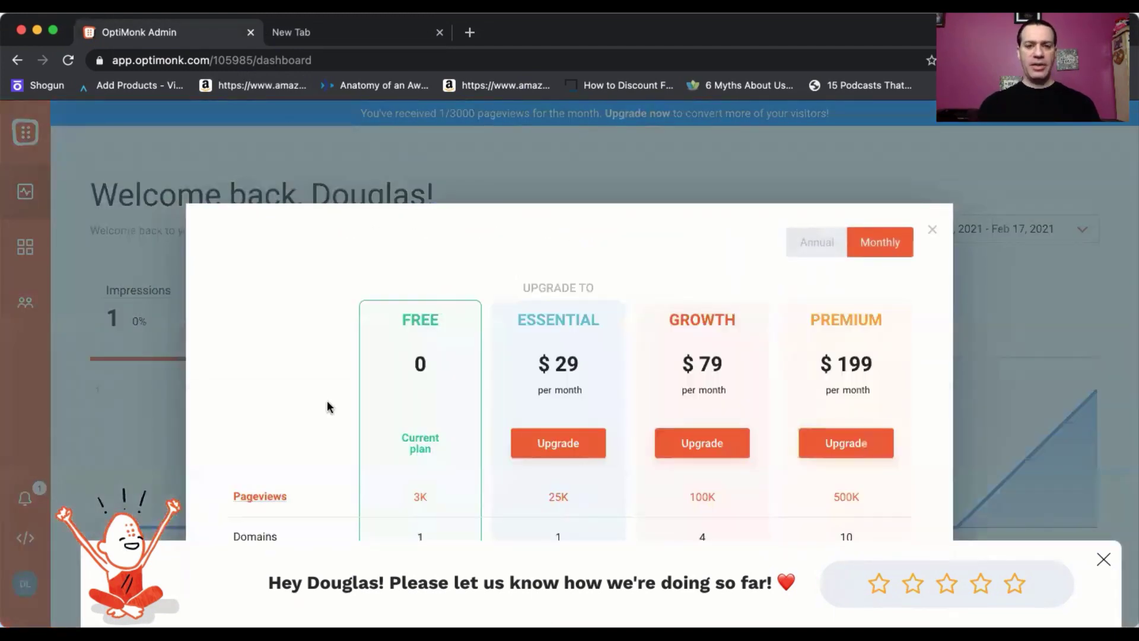
{"action": "scroll", "coordinate": [308, 424], "scroll_direction": "down", "scroll_amount": 3}
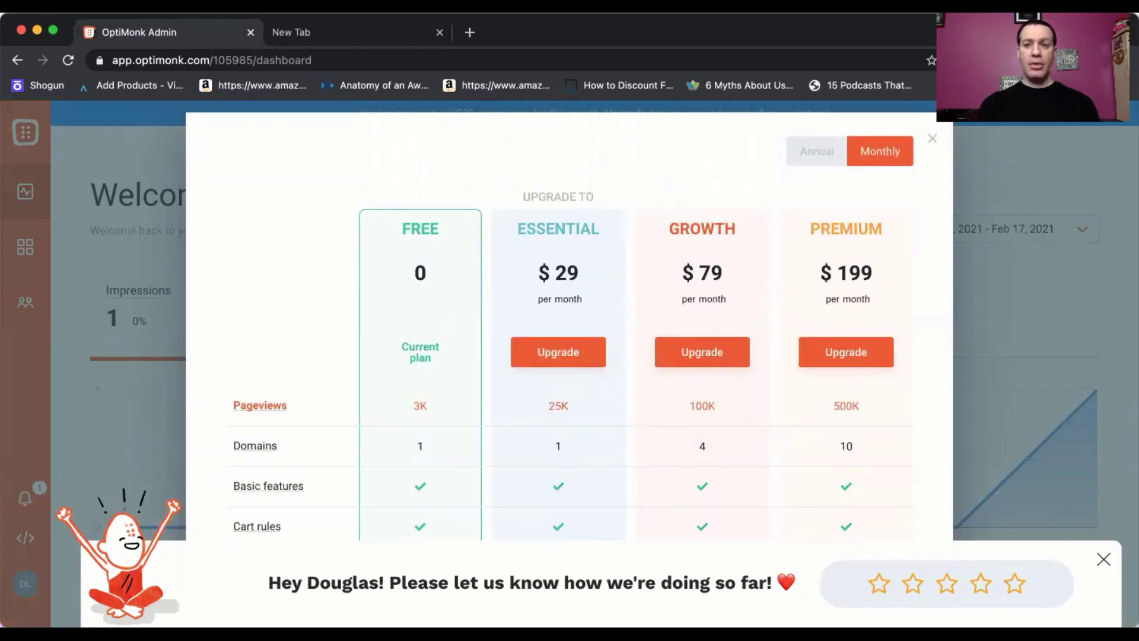
{"action": "left_click", "coordinate": [931, 138]}
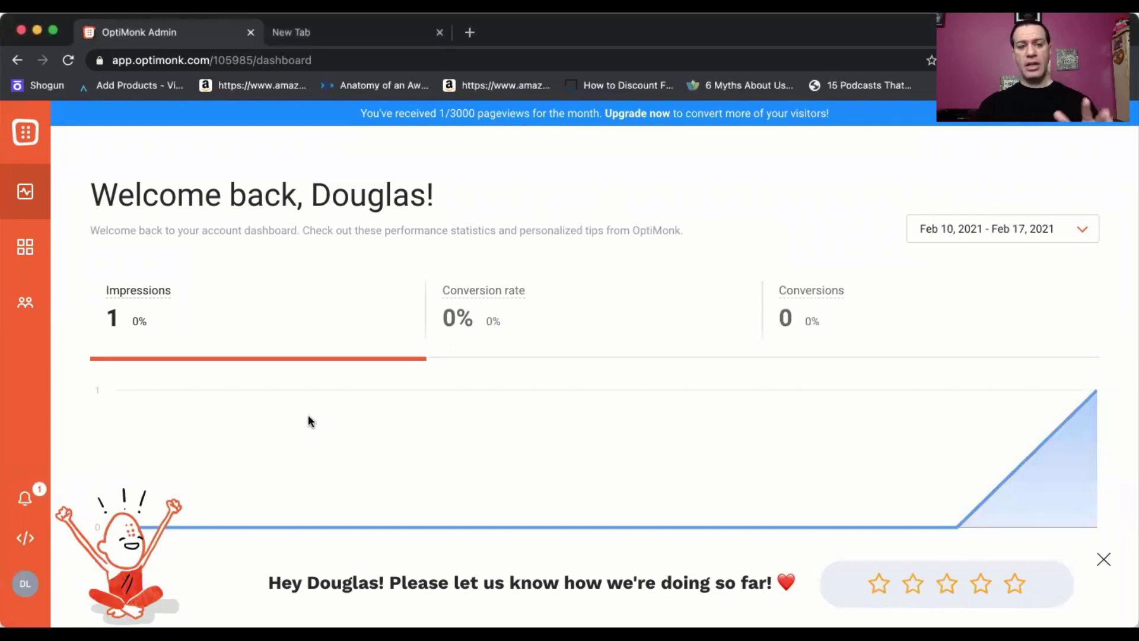
- Look through the dashboard's performance chart and campaign list, and dismiss the star-rating feedback request
{"action": "scroll", "coordinate": [308, 420], "scroll_direction": "down", "scroll_amount": 4}
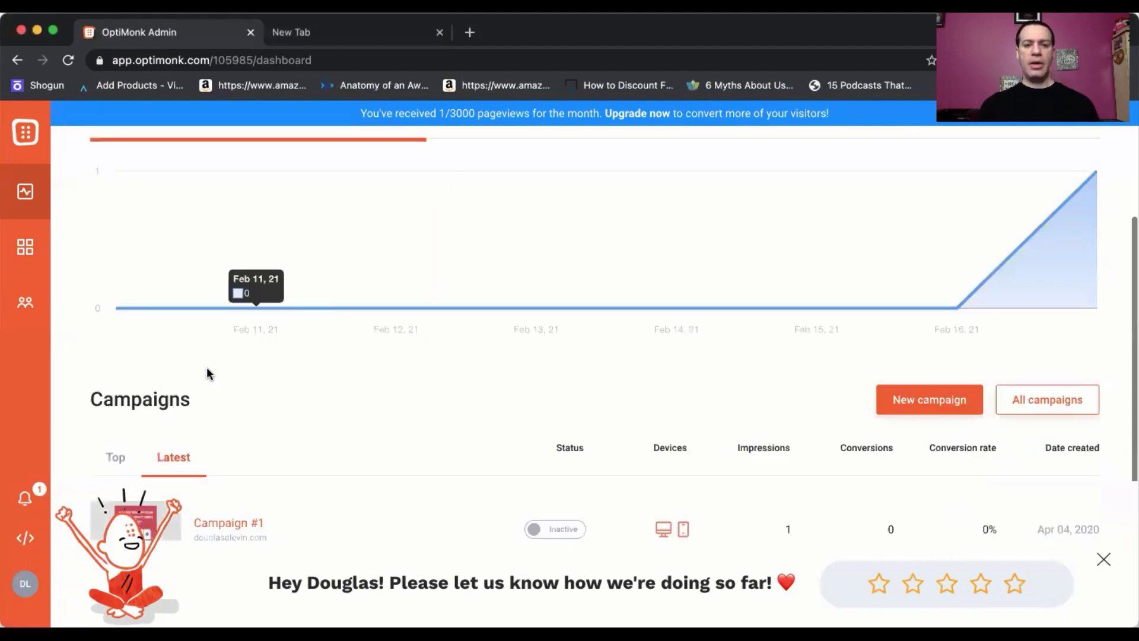
{"action": "scroll", "coordinate": [206, 373], "scroll_direction": "up", "scroll_amount": 5}
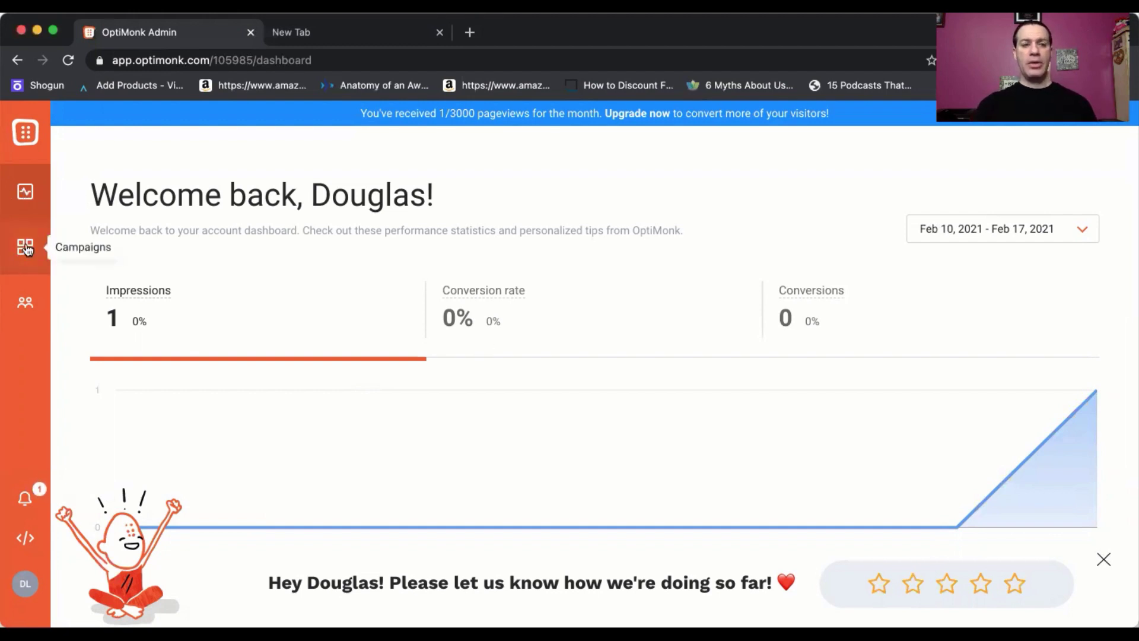
{"action": "scroll", "coordinate": [347, 285], "scroll_direction": "down", "scroll_amount": 10}
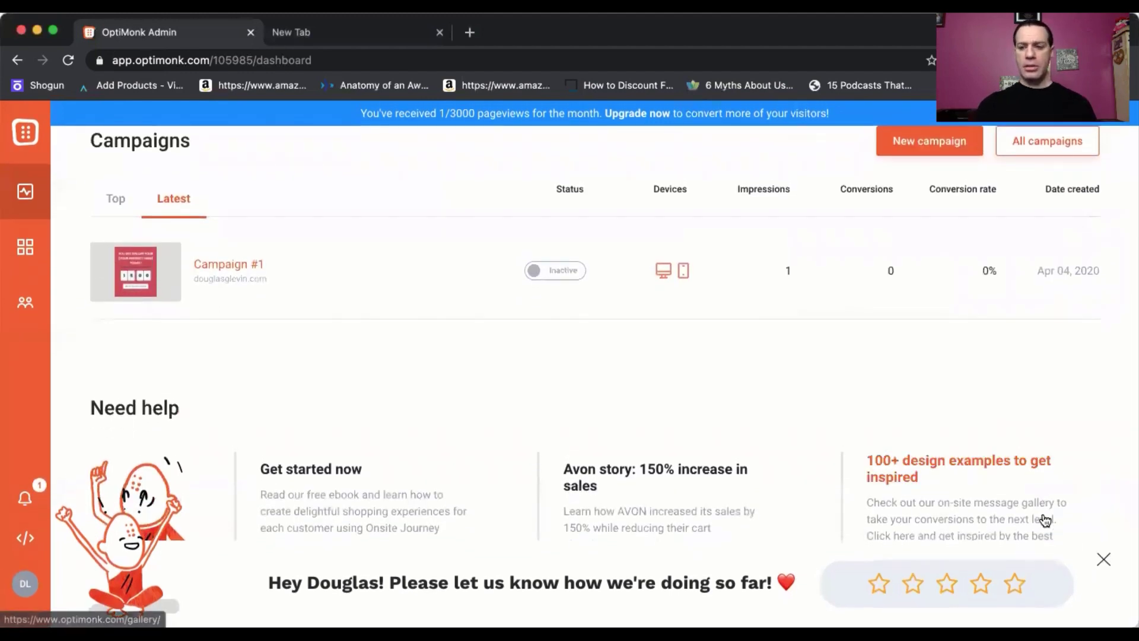
{"action": "left_click", "coordinate": [1101, 560]}
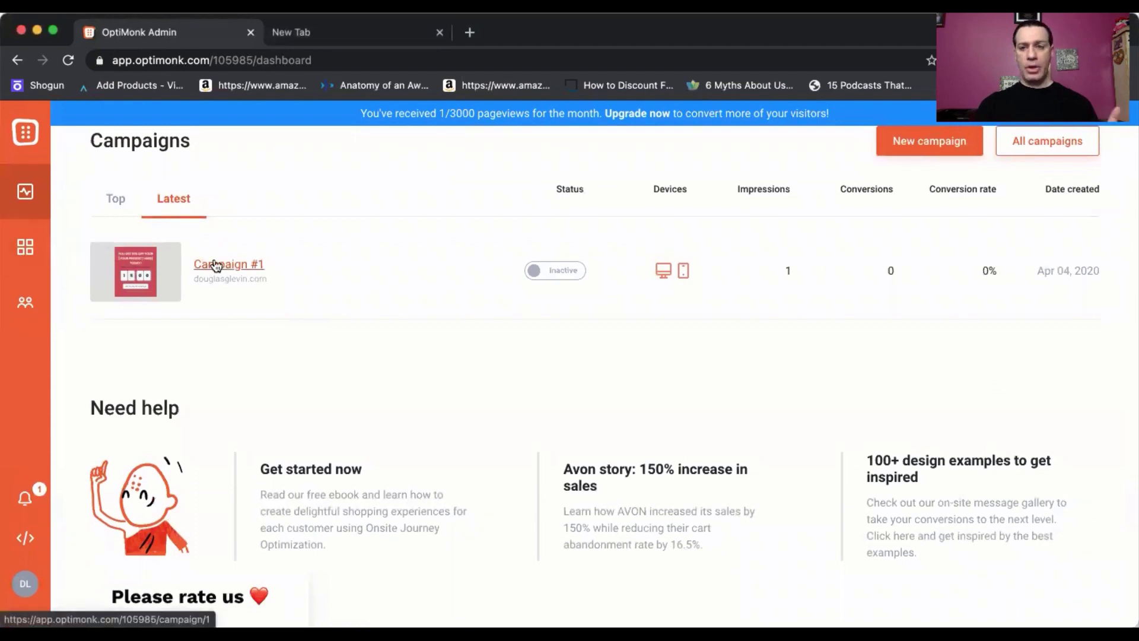
{"action": "scroll", "coordinate": [243, 273], "scroll_direction": "up", "scroll_amount": 4}
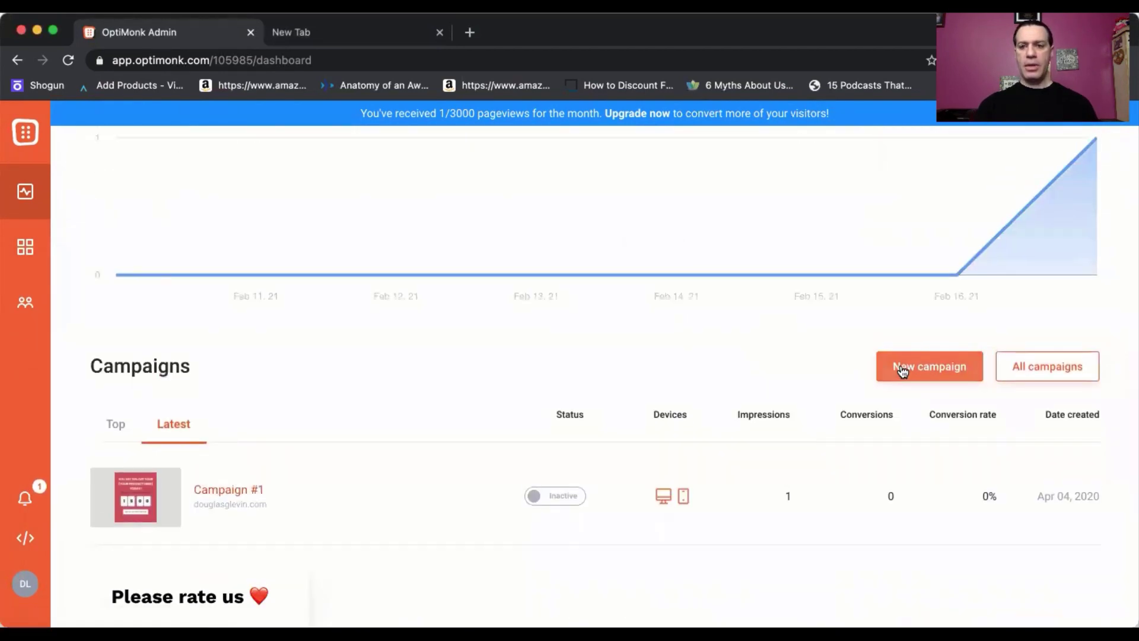
- Start a new campaign from the dashboard and look over the template gallery with its goal, message type and theme filters
{"action": "left_click", "coordinate": [908, 359]}
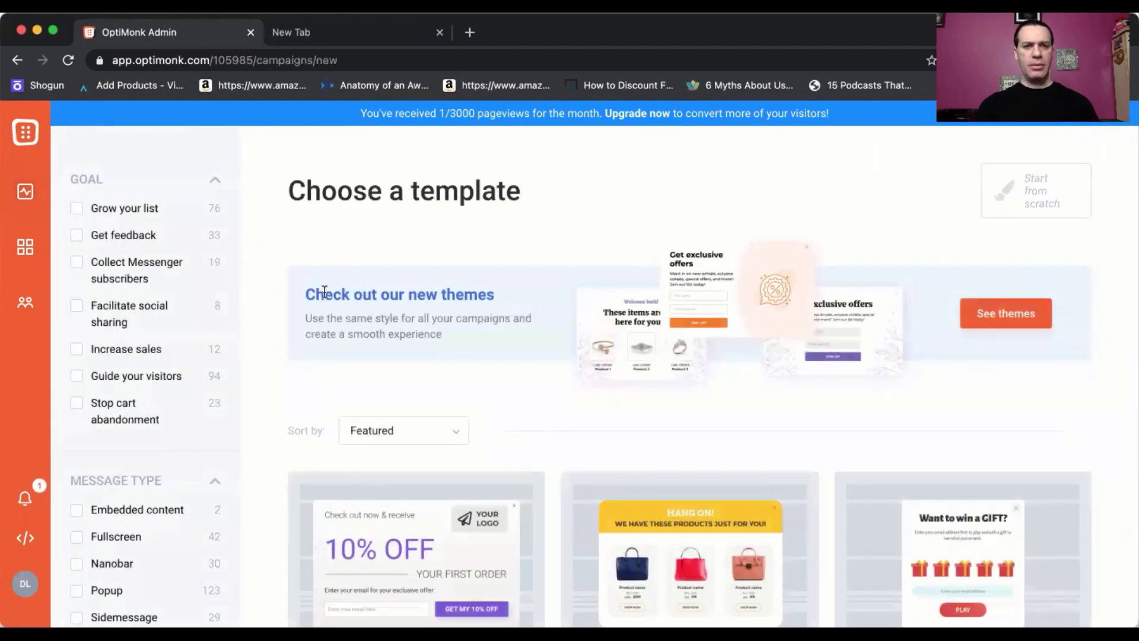
{"action": "scroll", "coordinate": [325, 292], "scroll_direction": "down", "scroll_amount": 5}
{"action": "mouse_move", "coordinate": [639, 350]}
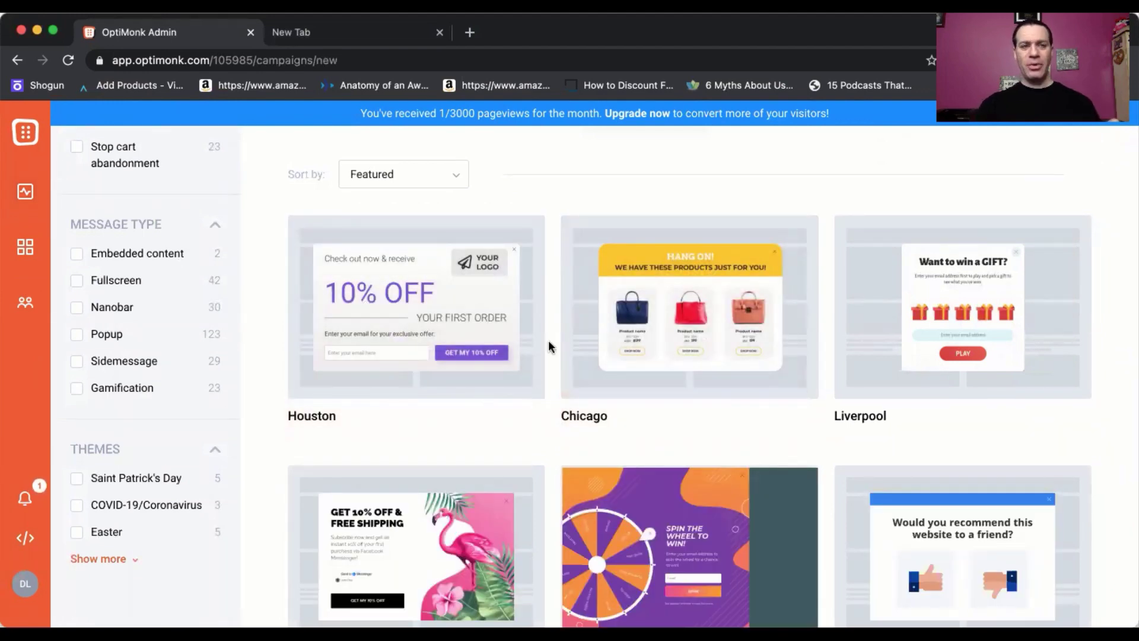
{"action": "scroll", "coordinate": [548, 348], "scroll_direction": "up", "scroll_amount": 5}
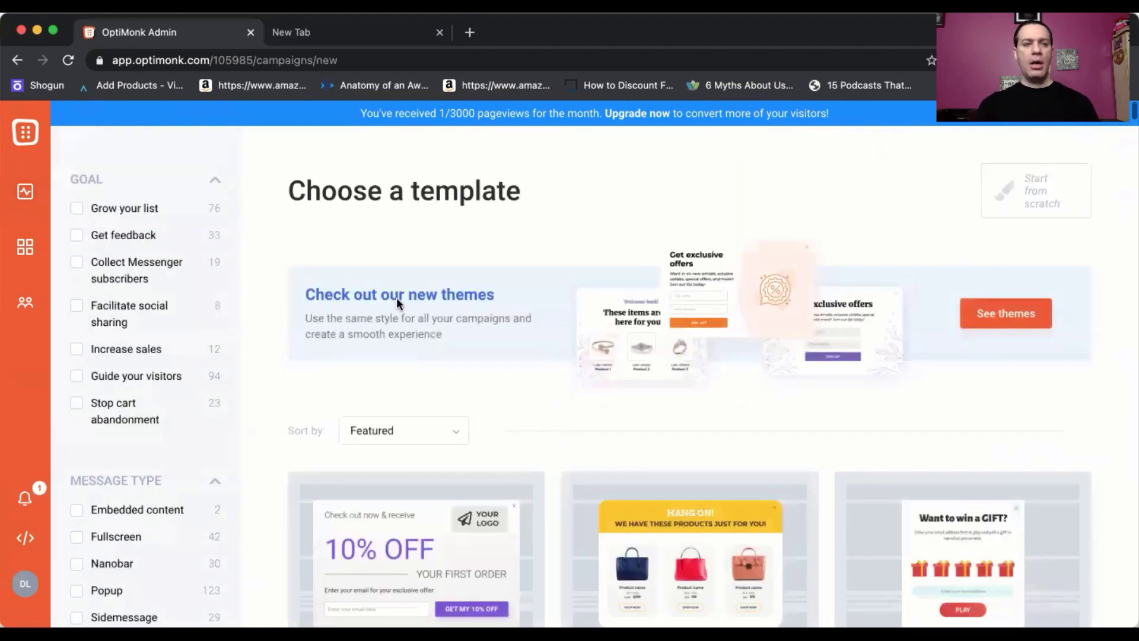
- Return to the dashboard, open Campaign #1 and review its A/B test variants, settings summary, integrations and statistics
{"action": "left_click", "coordinate": [25, 199]}
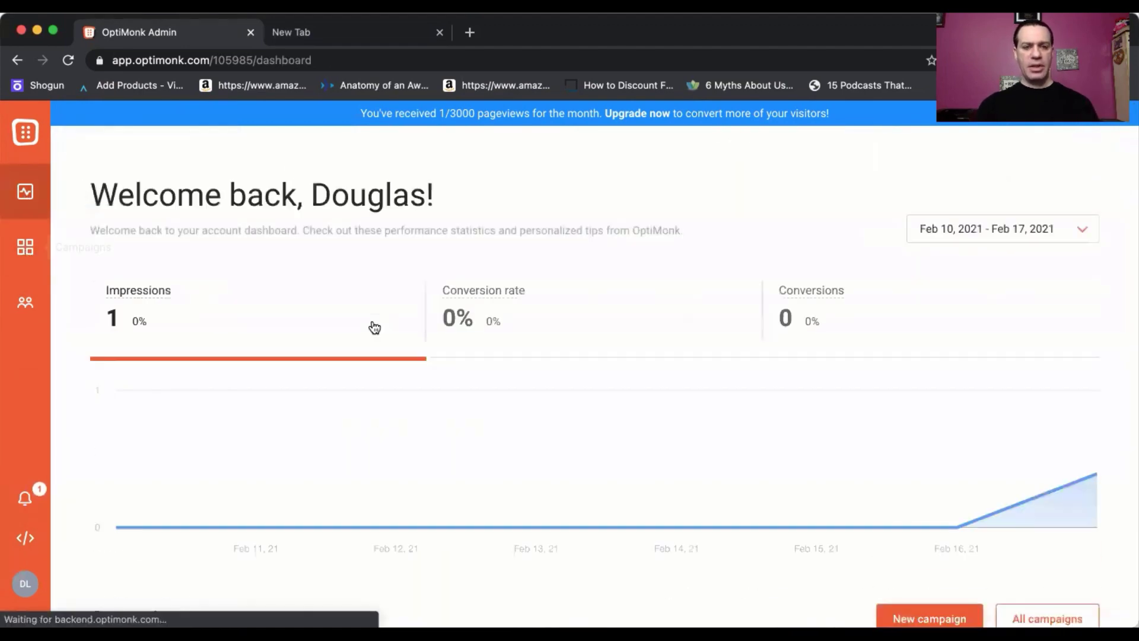
{"action": "scroll", "coordinate": [371, 326], "scroll_direction": "down", "scroll_amount": 5}
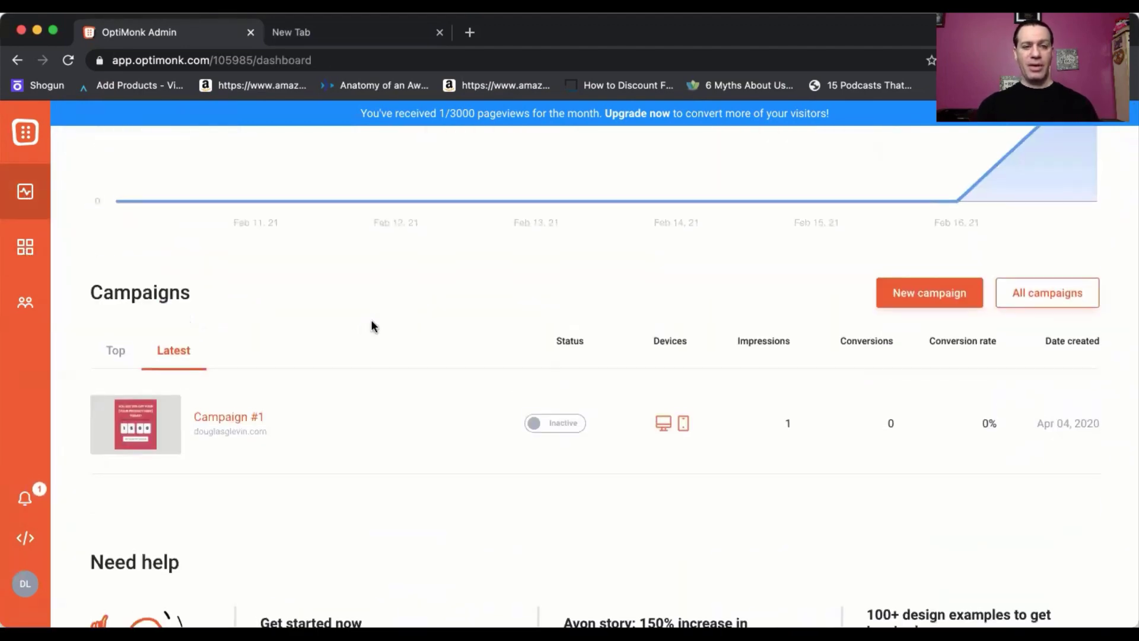
{"action": "left_click", "coordinate": [221, 416]}
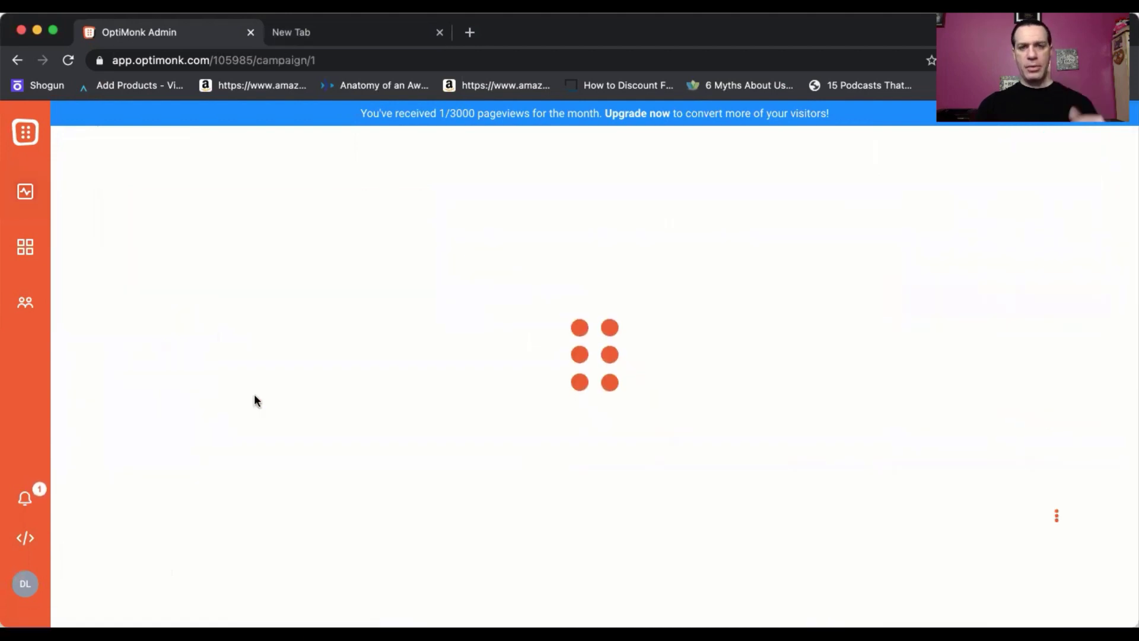
{"action": "scroll", "coordinate": [438, 382], "scroll_direction": "down", "scroll_amount": 2}
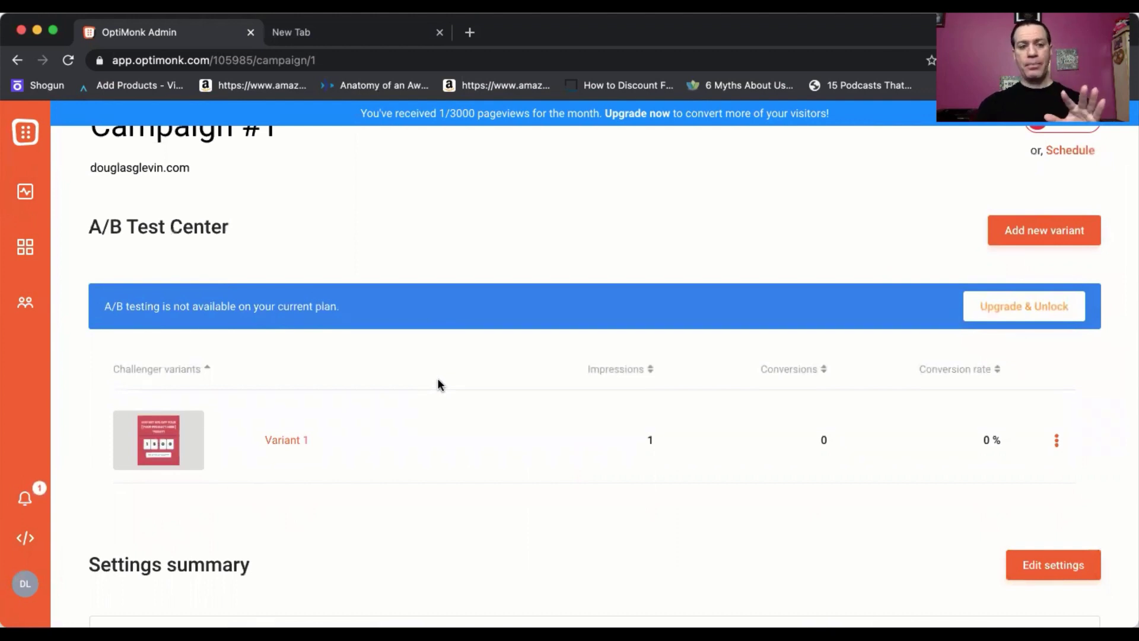
{"action": "scroll", "coordinate": [438, 384], "scroll_direction": "down", "scroll_amount": 2}
{"action": "scroll", "coordinate": [439, 384], "scroll_direction": "down", "scroll_amount": 5}
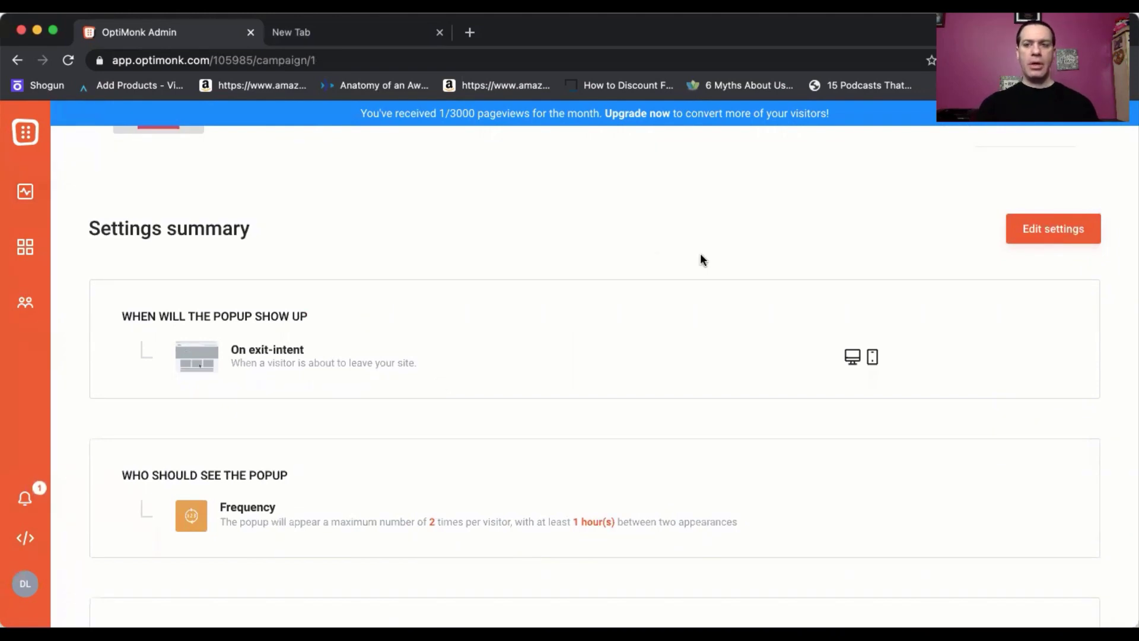
{"action": "scroll", "coordinate": [767, 294], "scroll_direction": "down", "scroll_amount": 10}
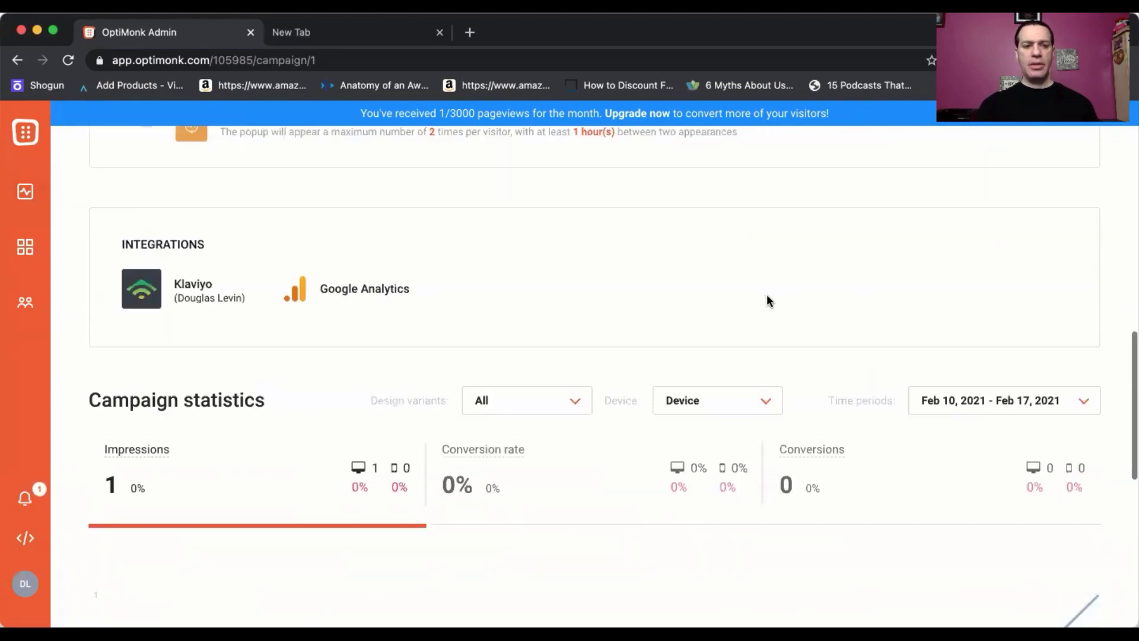
{"action": "scroll", "coordinate": [766, 301], "scroll_direction": "up", "scroll_amount": 5}
{"action": "scroll", "coordinate": [648, 303], "scroll_direction": "up", "scroll_amount": 4}
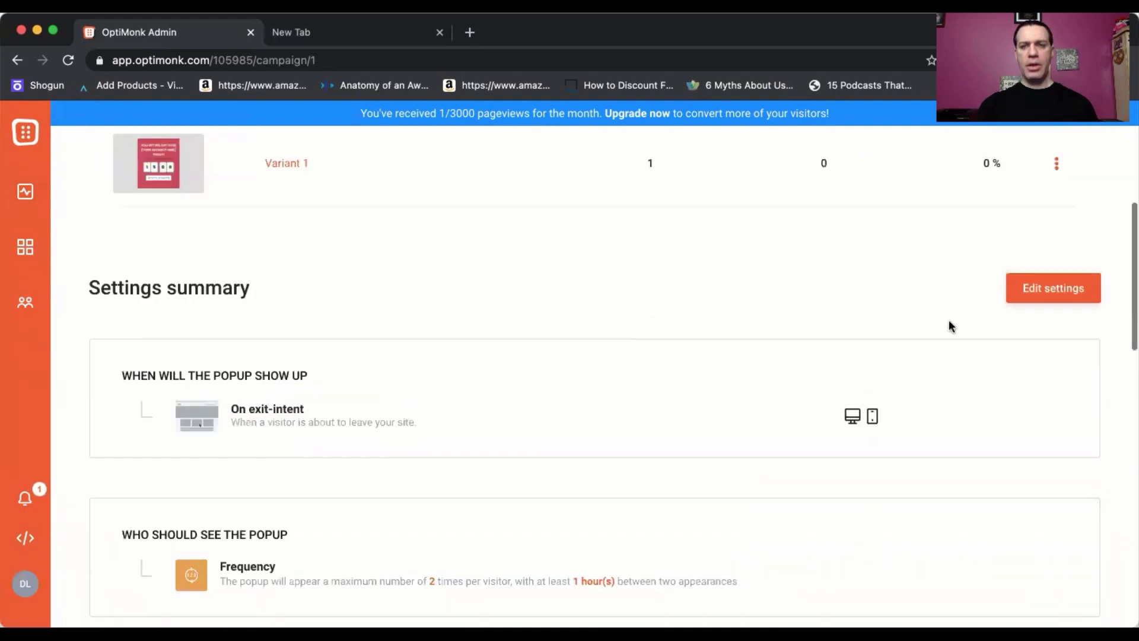
- Open Campaign #1's settings for editing and review the popup trigger, audience and integration sections
{"action": "left_click", "coordinate": [1039, 302]}
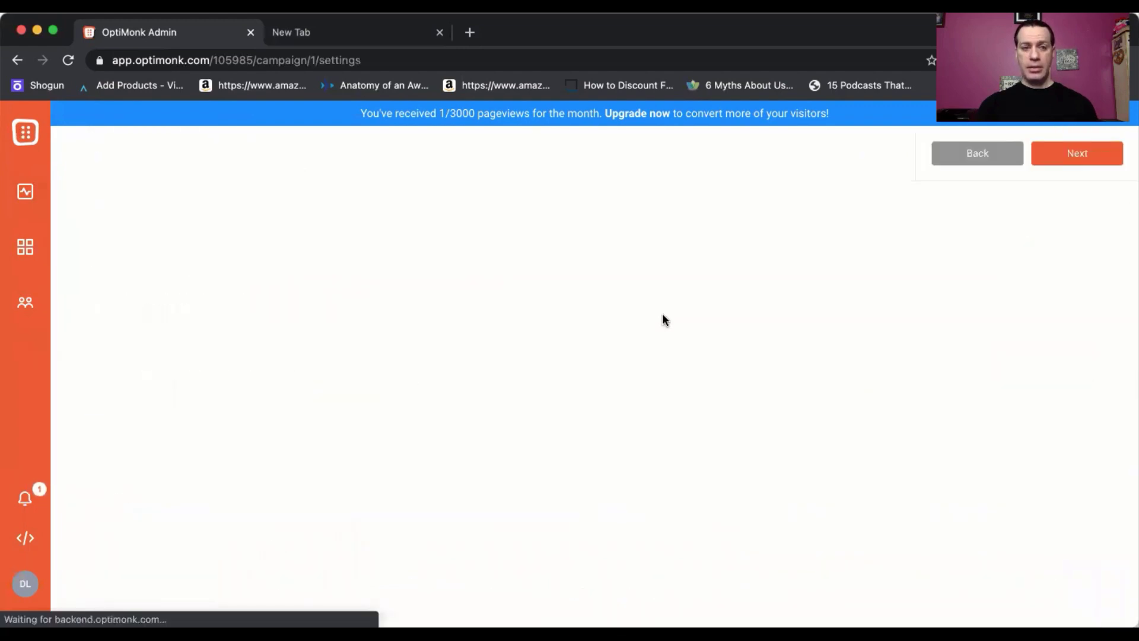
{"action": "scroll", "coordinate": [531, 322], "scroll_direction": "down", "scroll_amount": 5}
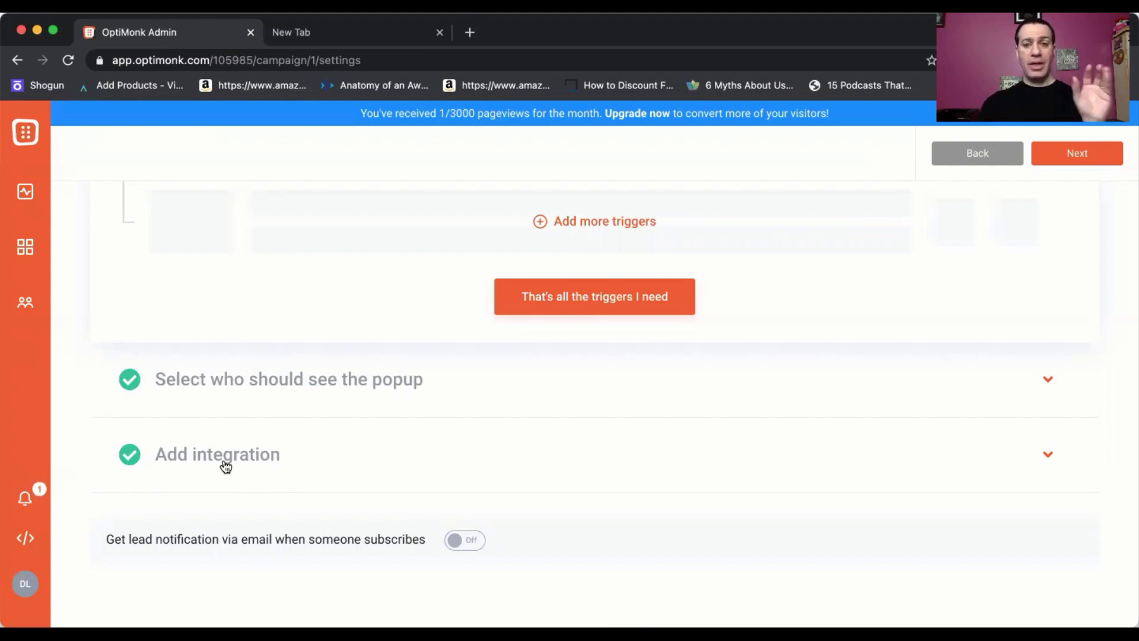
{"action": "scroll", "coordinate": [282, 437], "scroll_direction": "up", "scroll_amount": 5}
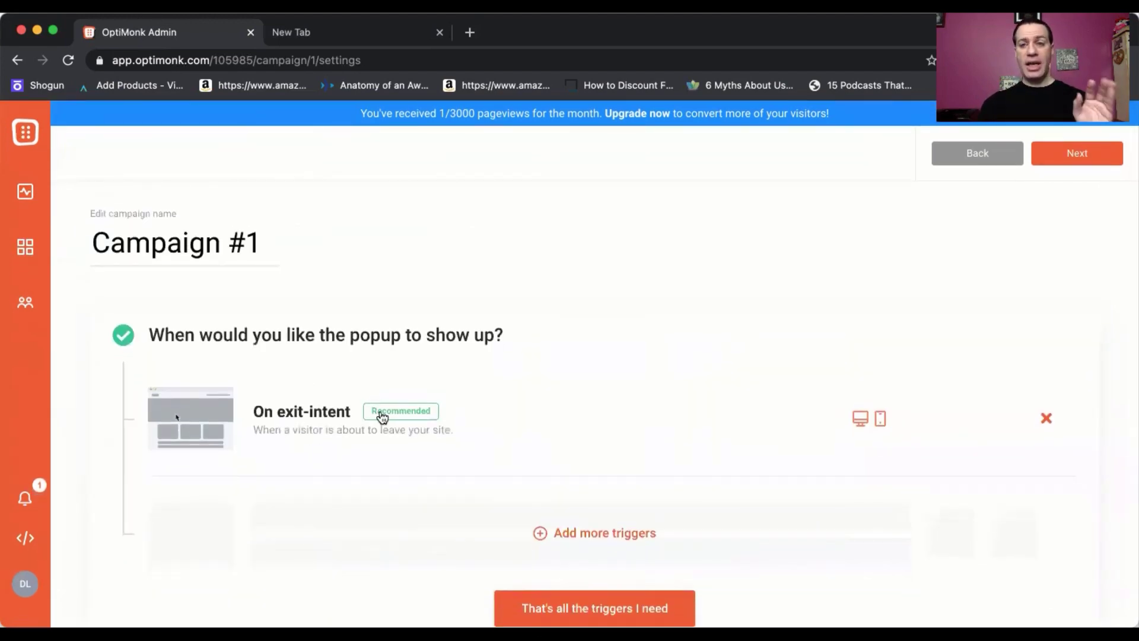
{"action": "scroll", "coordinate": [381, 420], "scroll_direction": "down", "scroll_amount": 5}
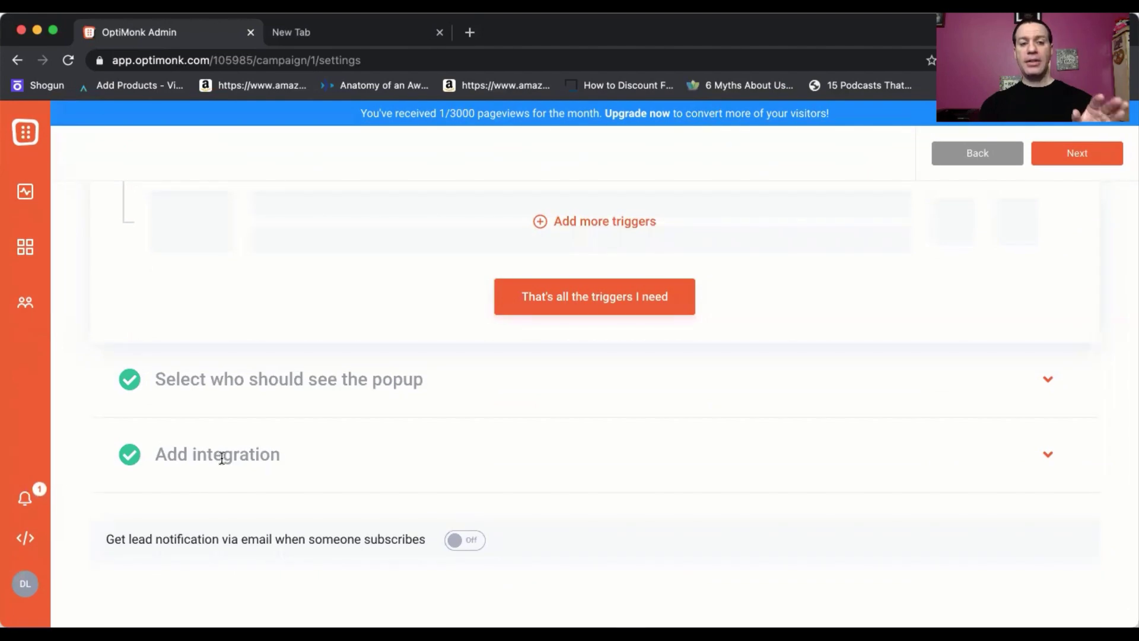
- Expand the integration section and open the list of services for adding a new integration
{"action": "left_click", "coordinate": [226, 455]}
{"action": "scroll", "coordinate": [371, 391], "scroll_direction": "down", "scroll_amount": 3}
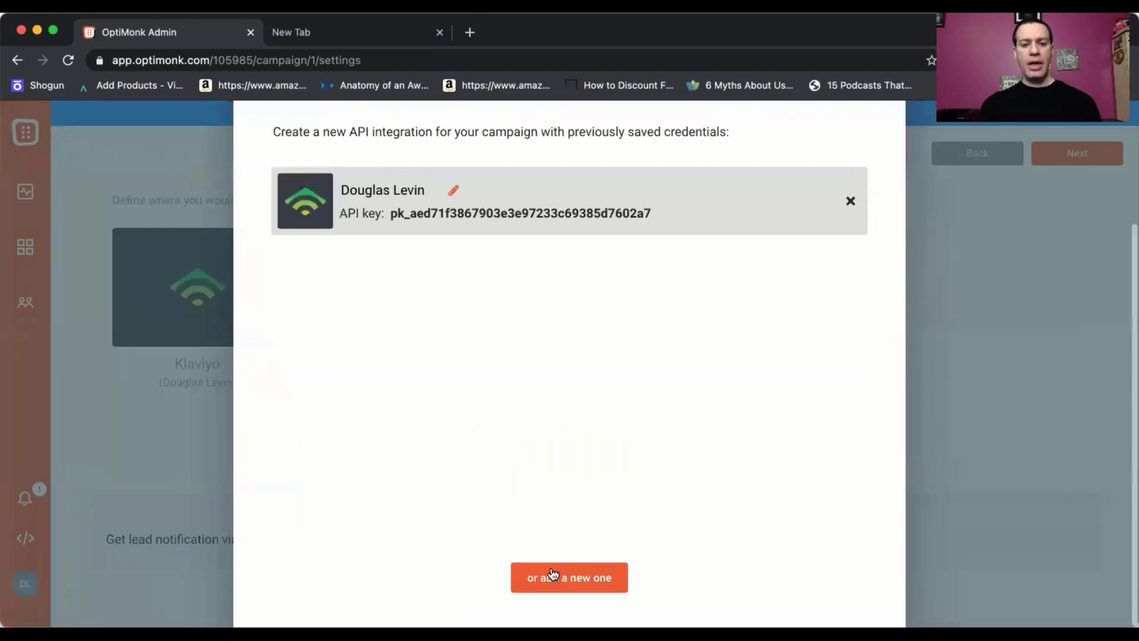
{"action": "left_click", "coordinate": [564, 578]}
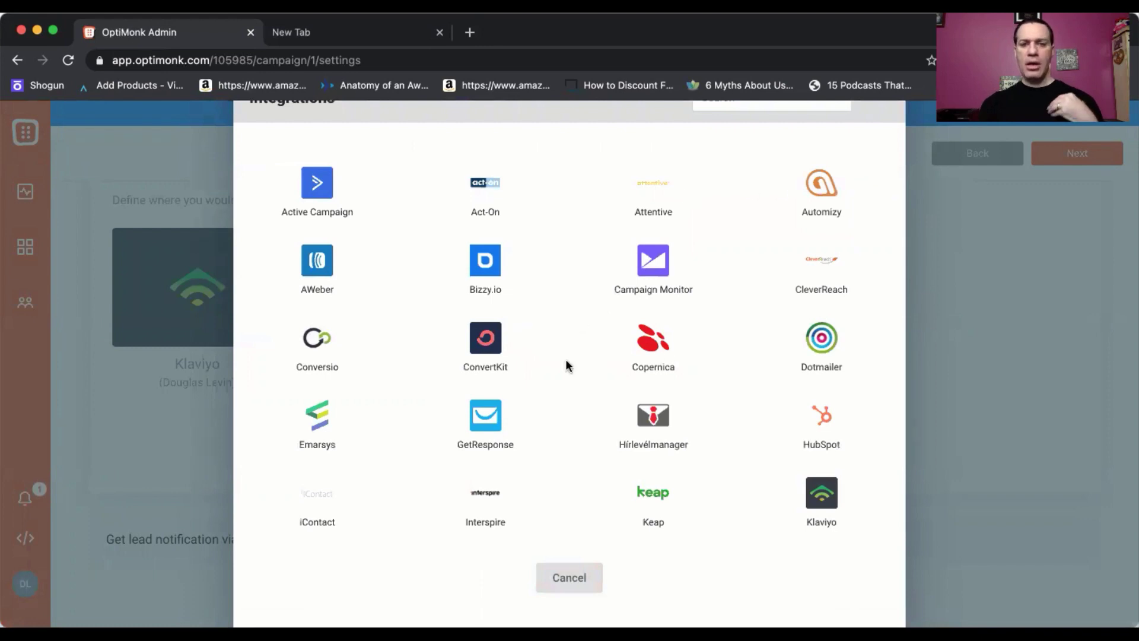
- Look through the available integration services, close the list without adding one, and review the campaign's existing integrations
{"action": "scroll", "coordinate": [567, 364], "scroll_direction": "down", "scroll_amount": 5}
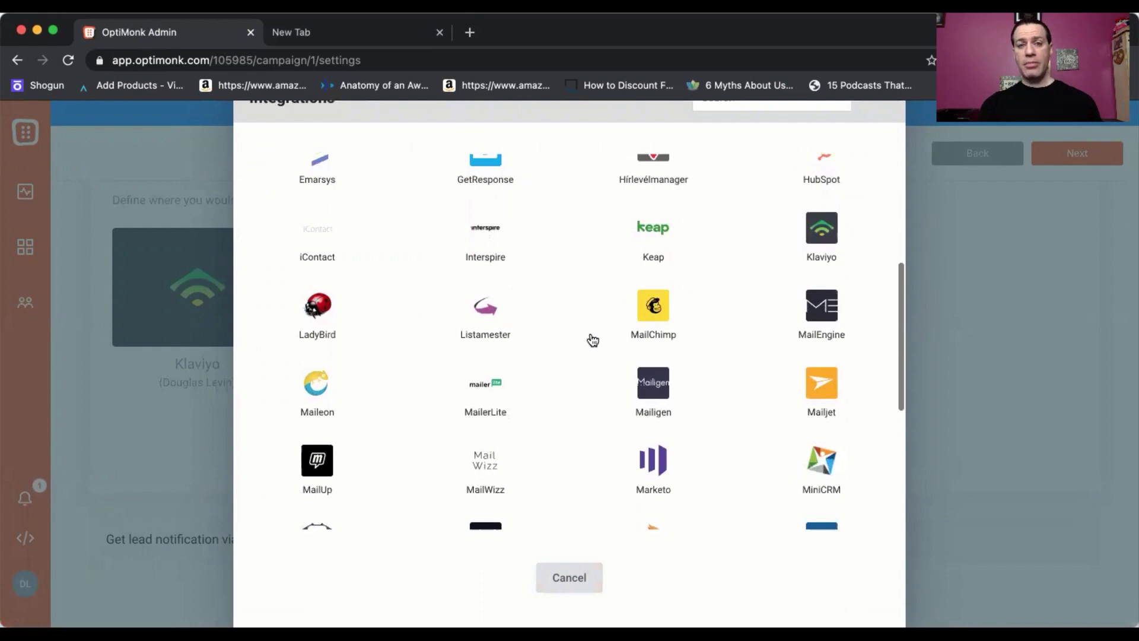
{"action": "scroll", "coordinate": [589, 338], "scroll_direction": "up", "scroll_amount": 5}
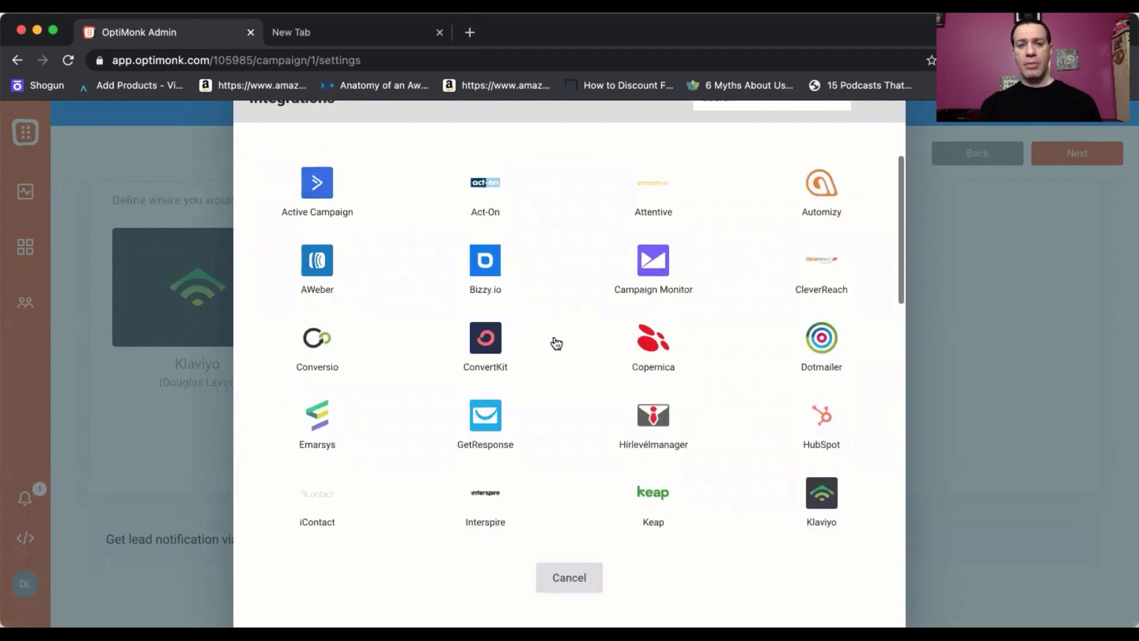
{"action": "scroll", "coordinate": [515, 349], "scroll_direction": "down", "scroll_amount": 3}
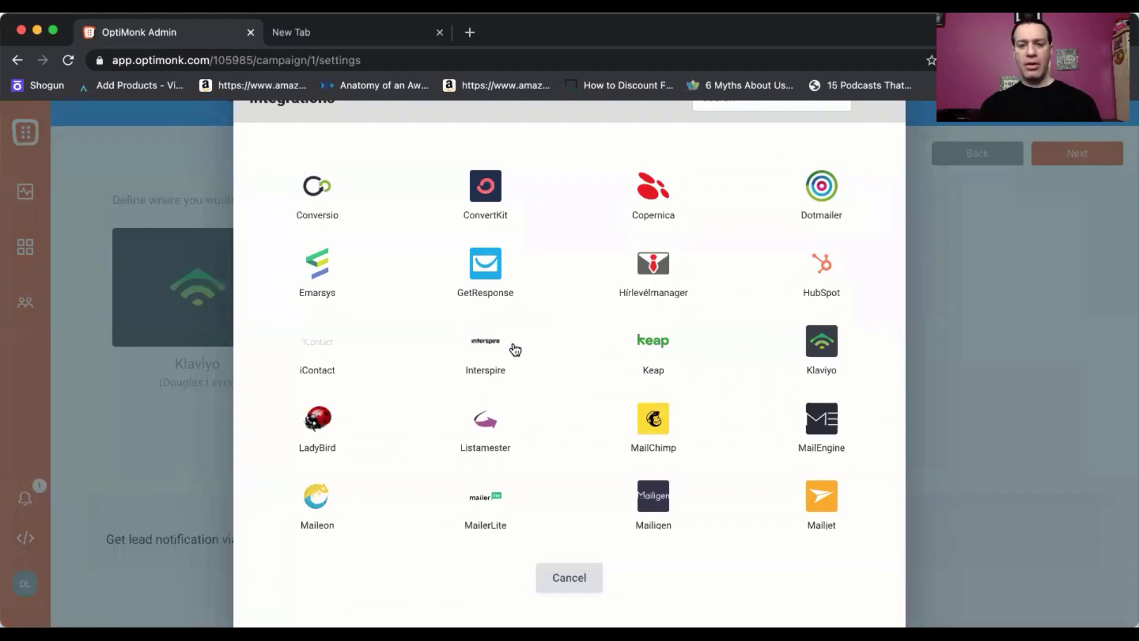
{"action": "scroll", "coordinate": [515, 349], "scroll_direction": "down", "scroll_amount": 3}
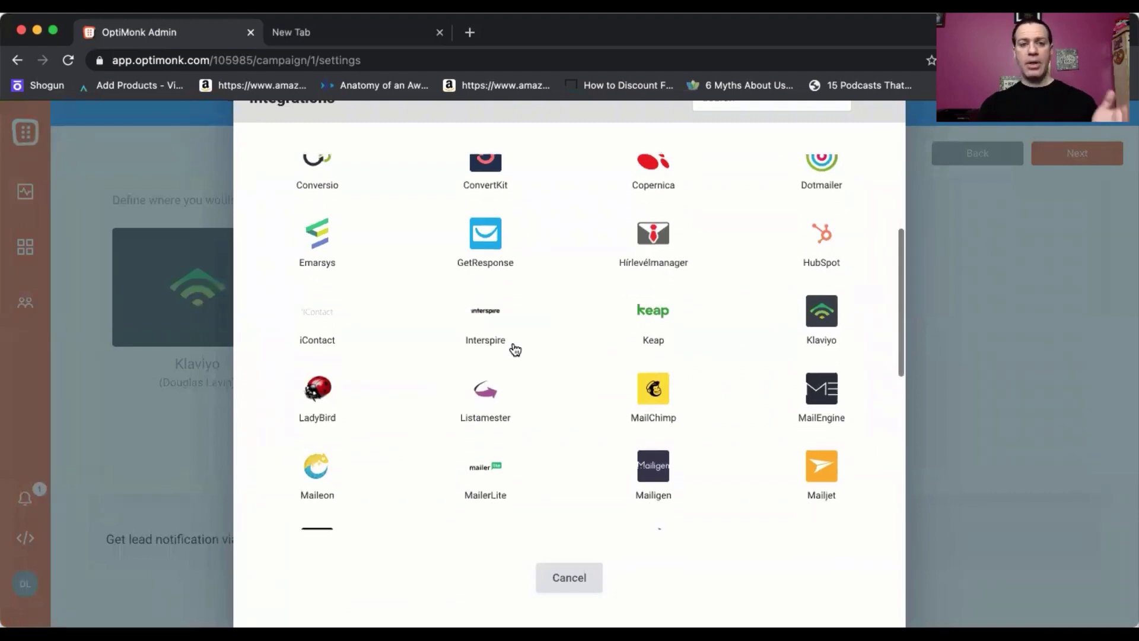
{"action": "scroll", "coordinate": [515, 349], "scroll_direction": "down", "scroll_amount": 3}
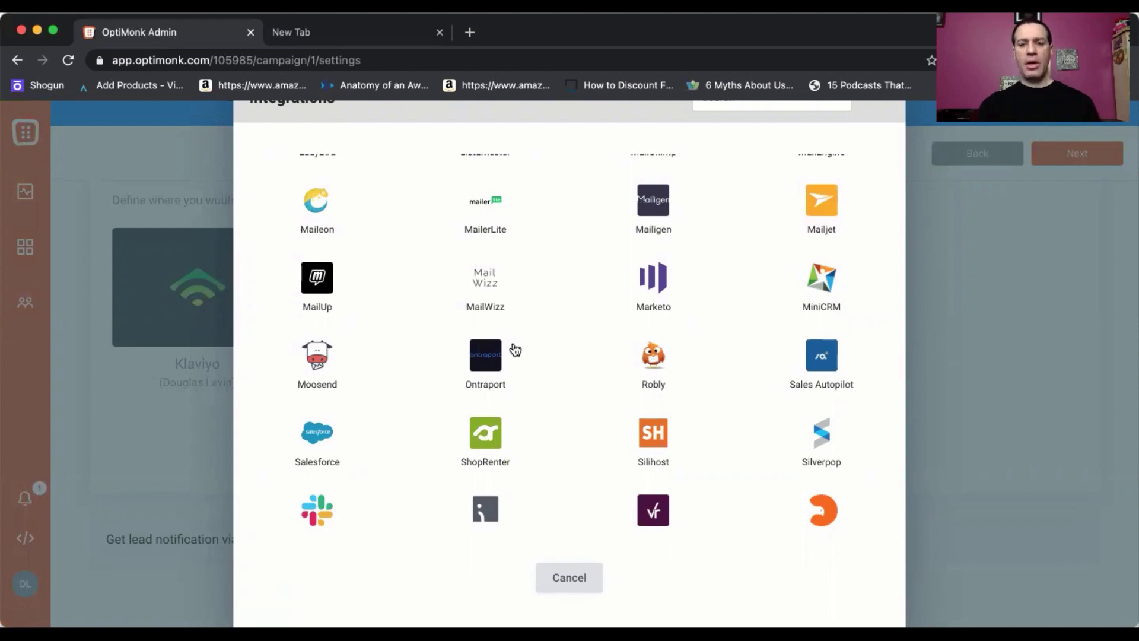
{"action": "scroll", "coordinate": [515, 348], "scroll_direction": "down", "scroll_amount": 2}
{"action": "scroll", "coordinate": [582, 254], "scroll_direction": "up", "scroll_amount": 15}
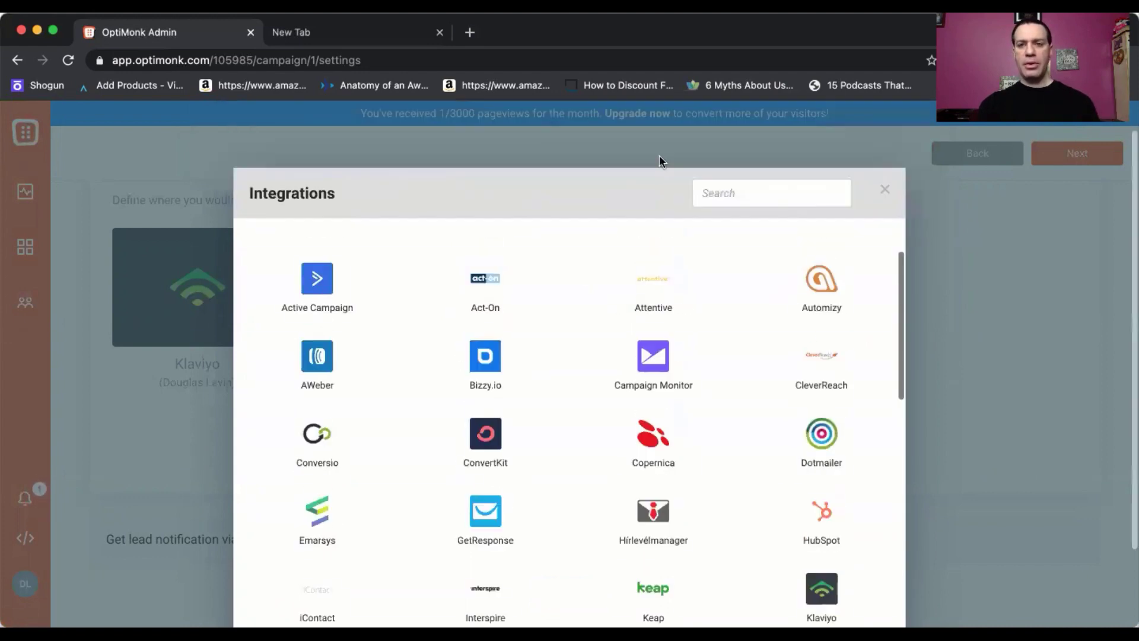
{"action": "left_click", "coordinate": [885, 189]}
{"action": "scroll", "coordinate": [482, 358], "scroll_direction": "down", "scroll_amount": 3}
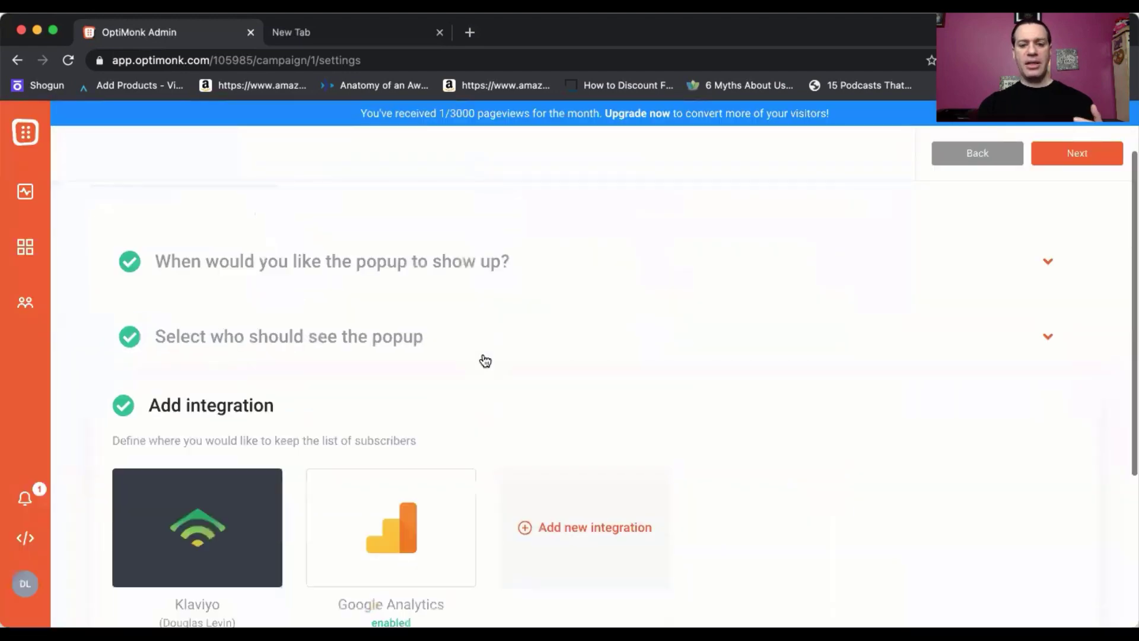
{"action": "mouse_move", "coordinate": [259, 487]}
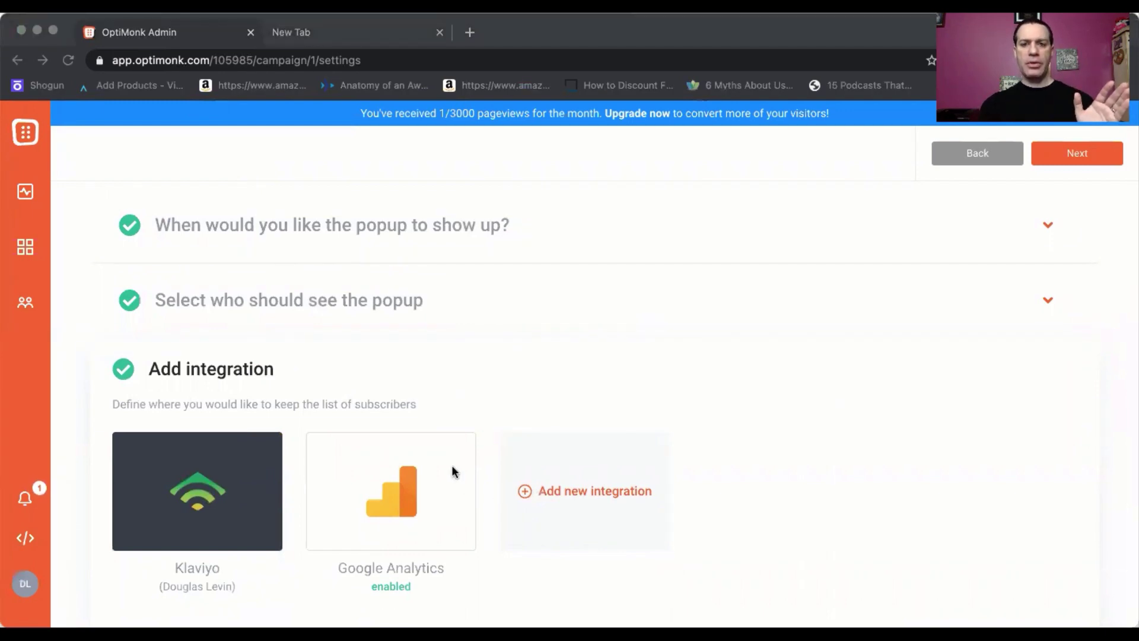
- Expand the section on when the popup shows up and open the list of additional display triggers
{"action": "scroll", "coordinate": [479, 438], "scroll_direction": "up", "scroll_amount": 2}
{"action": "scroll", "coordinate": [480, 443], "scroll_direction": "up", "scroll_amount": 1}
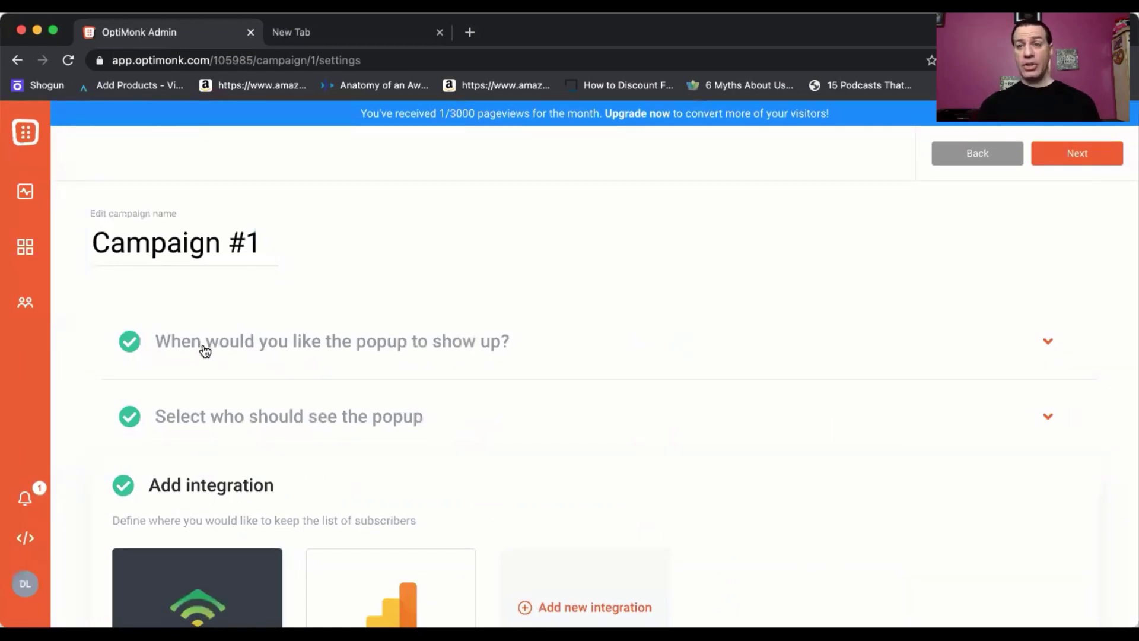
{"action": "left_click", "coordinate": [221, 339]}
{"action": "scroll", "coordinate": [353, 359], "scroll_direction": "down", "scroll_amount": 2}
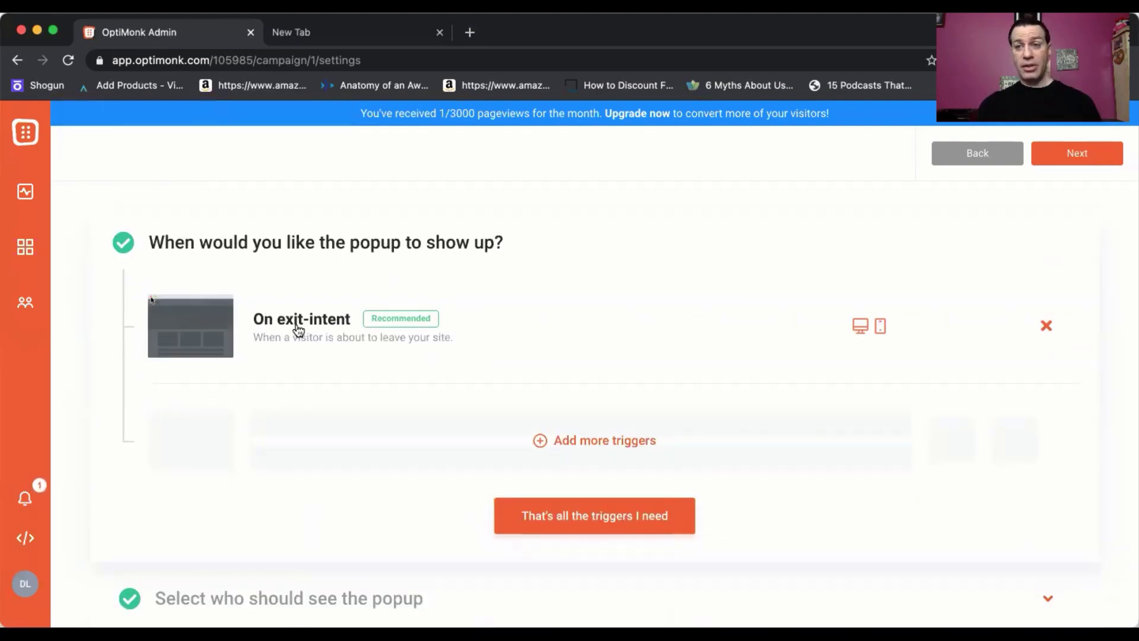
{"action": "left_click", "coordinate": [607, 440]}
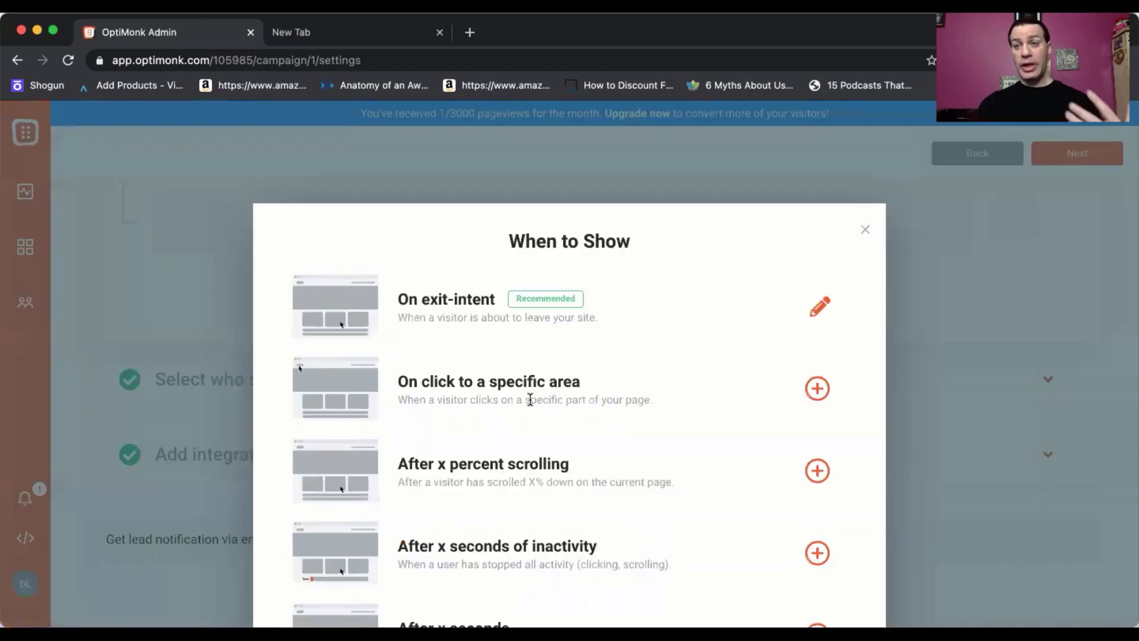
- Check the exit-intent trigger's device options without changing them, look through the other display triggers, and close the list
{"action": "left_click", "coordinate": [816, 308]}
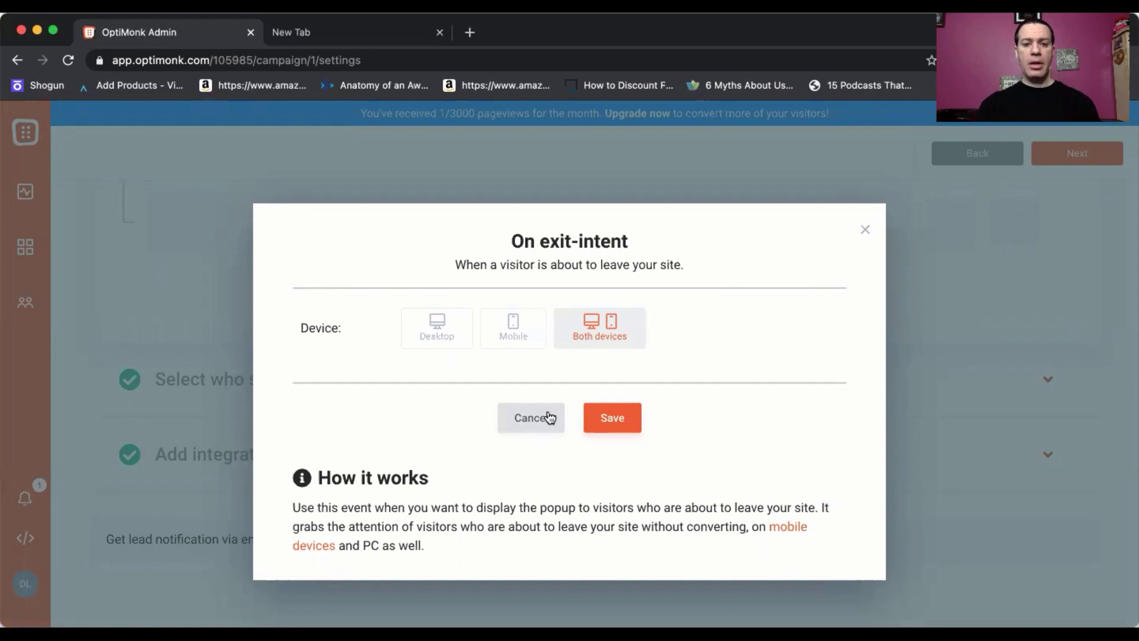
{"action": "left_click", "coordinate": [531, 417]}
{"action": "scroll", "coordinate": [510, 392], "scroll_direction": "down", "scroll_amount": 2}
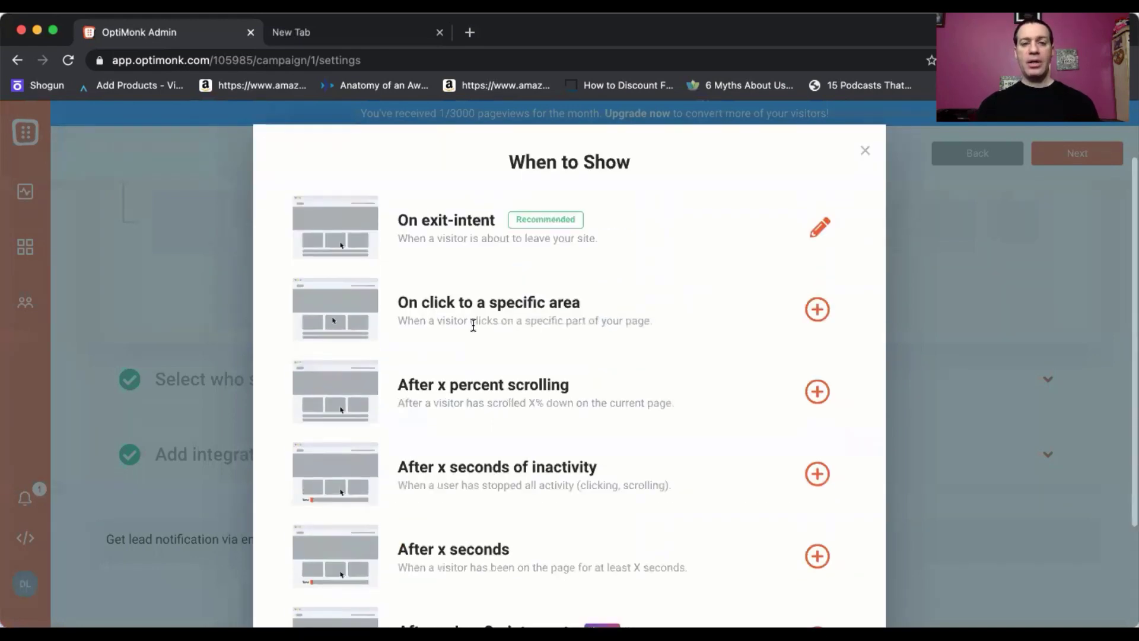
{"action": "scroll", "coordinate": [546, 374], "scroll_direction": "down", "scroll_amount": 3}
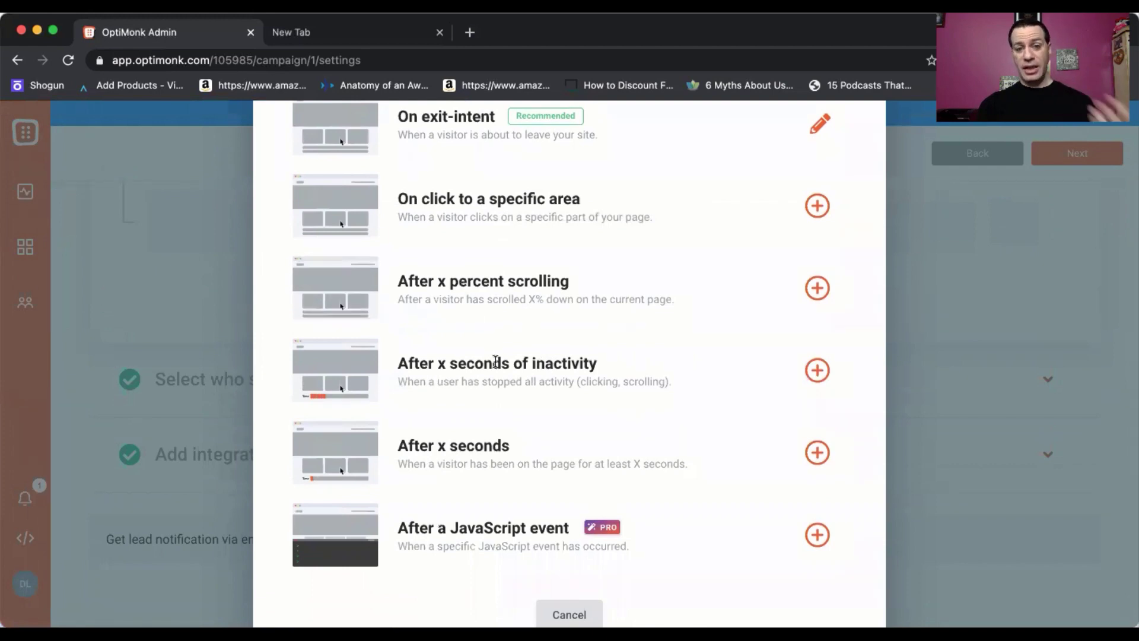
{"action": "scroll", "coordinate": [538, 375], "scroll_direction": "down", "scroll_amount": 1}
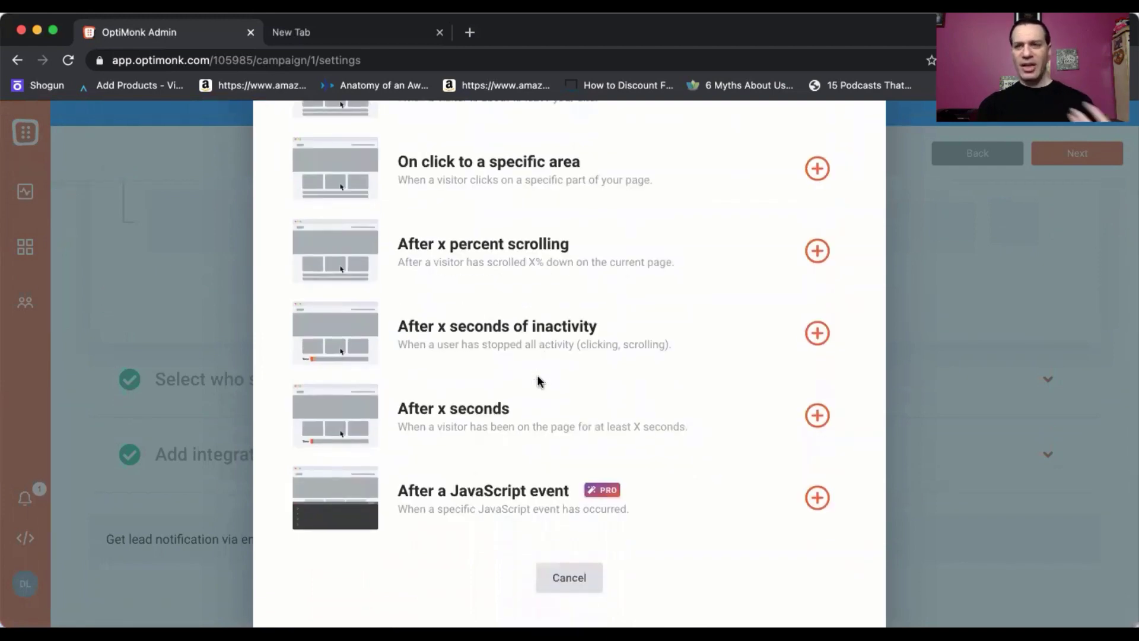
{"action": "scroll", "coordinate": [540, 380], "scroll_direction": "up", "scroll_amount": 5}
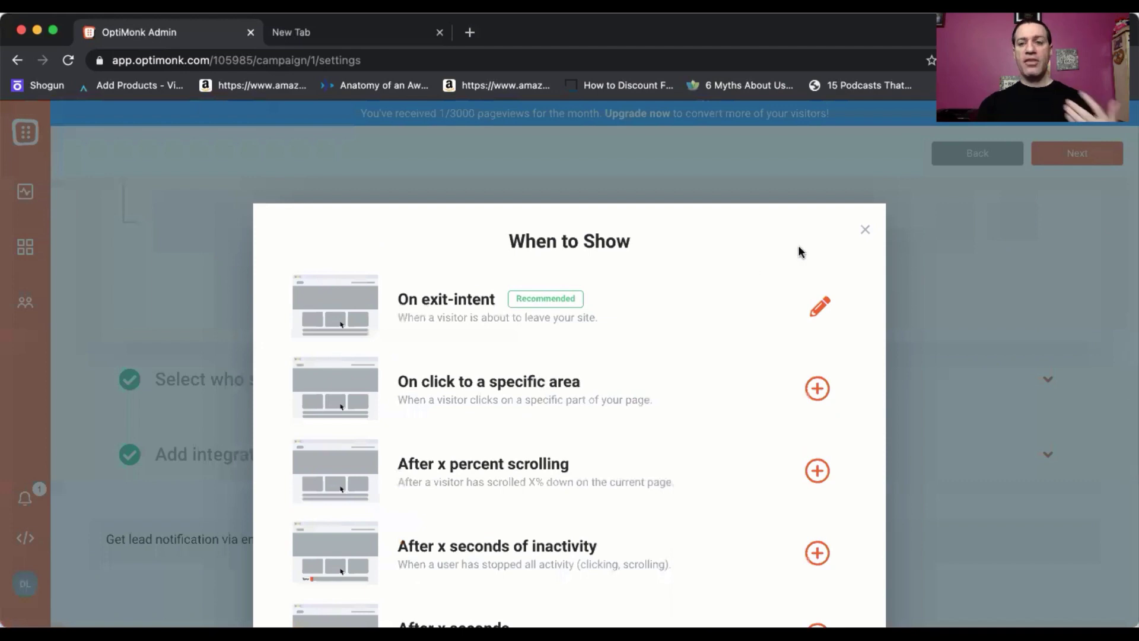
{"action": "left_click", "coordinate": [863, 232]}
- Expand the section on who should see the popup and open the list of additional audience conditions
{"action": "scroll", "coordinate": [532, 270], "scroll_direction": "down", "scroll_amount": 5}
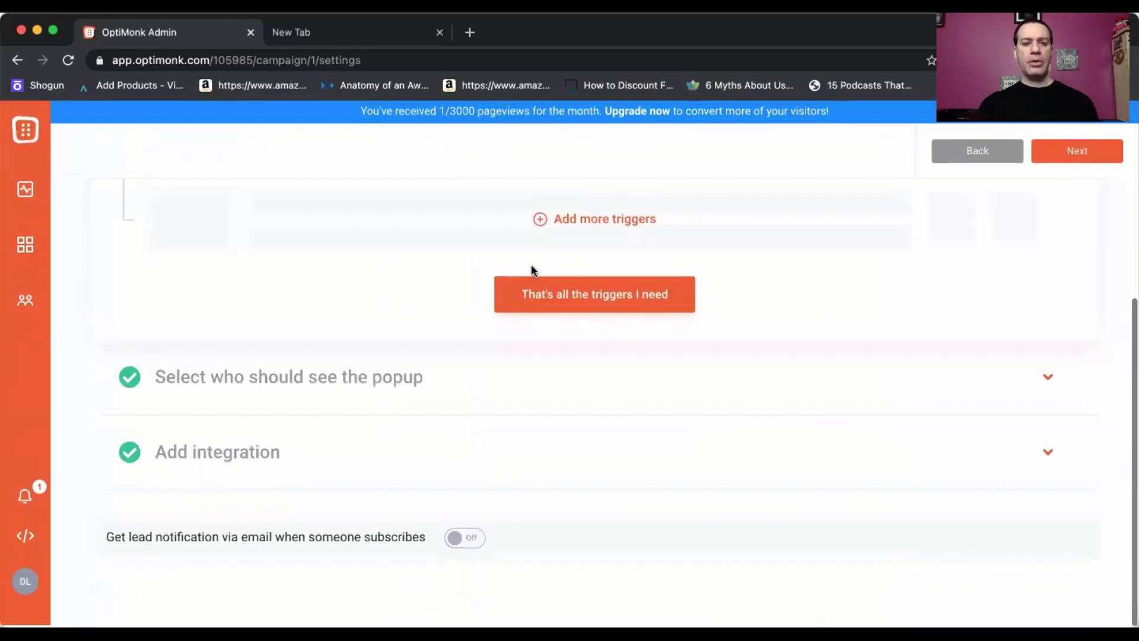
{"action": "left_click", "coordinate": [279, 387]}
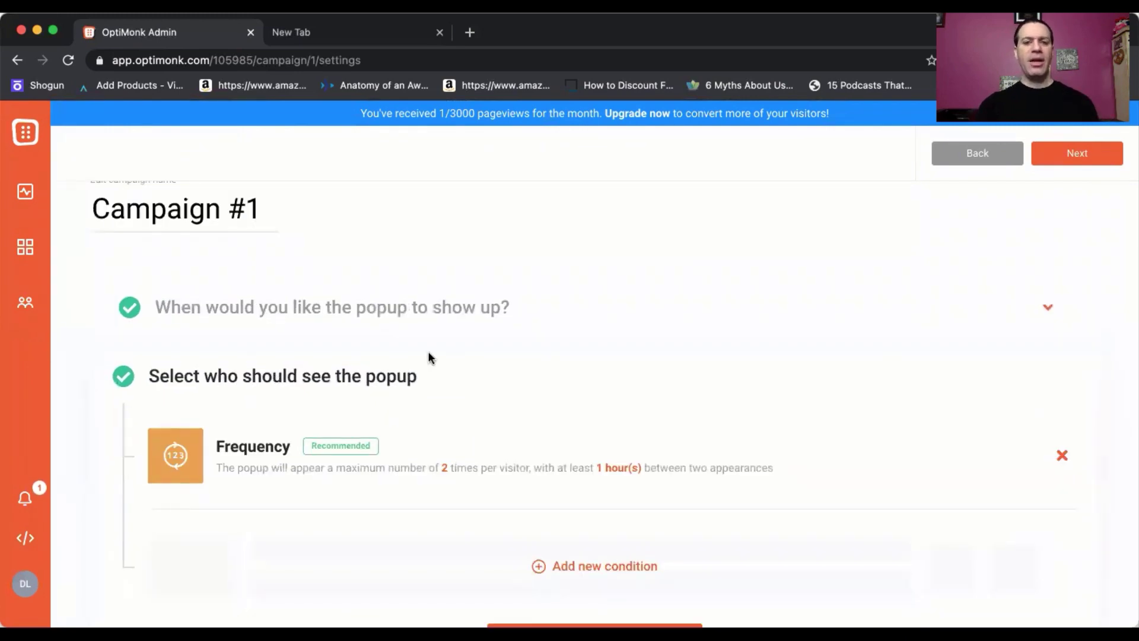
{"action": "scroll", "coordinate": [496, 341], "scroll_direction": "down", "scroll_amount": 4}
{"action": "scroll", "coordinate": [356, 315], "scroll_direction": "up", "scroll_amount": 2}
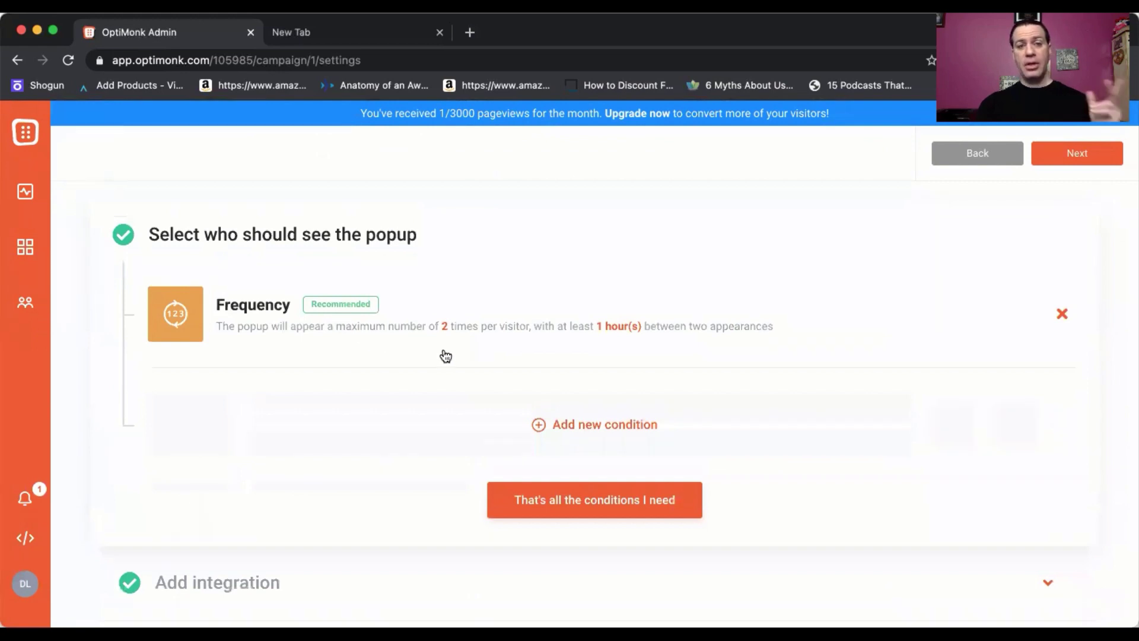
{"action": "left_click", "coordinate": [588, 424]}
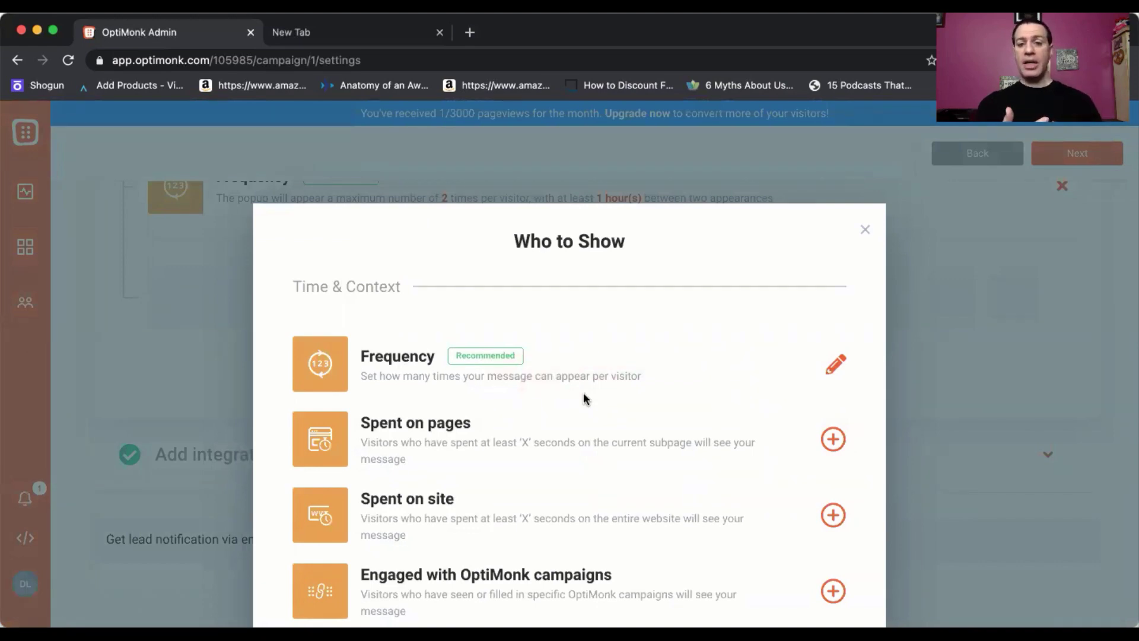
- Check the Frequency condition's settings without saving, and look through the Time & Context, Visitors, and Pages & Custom Rules conditions
{"action": "left_click", "coordinate": [835, 367]}
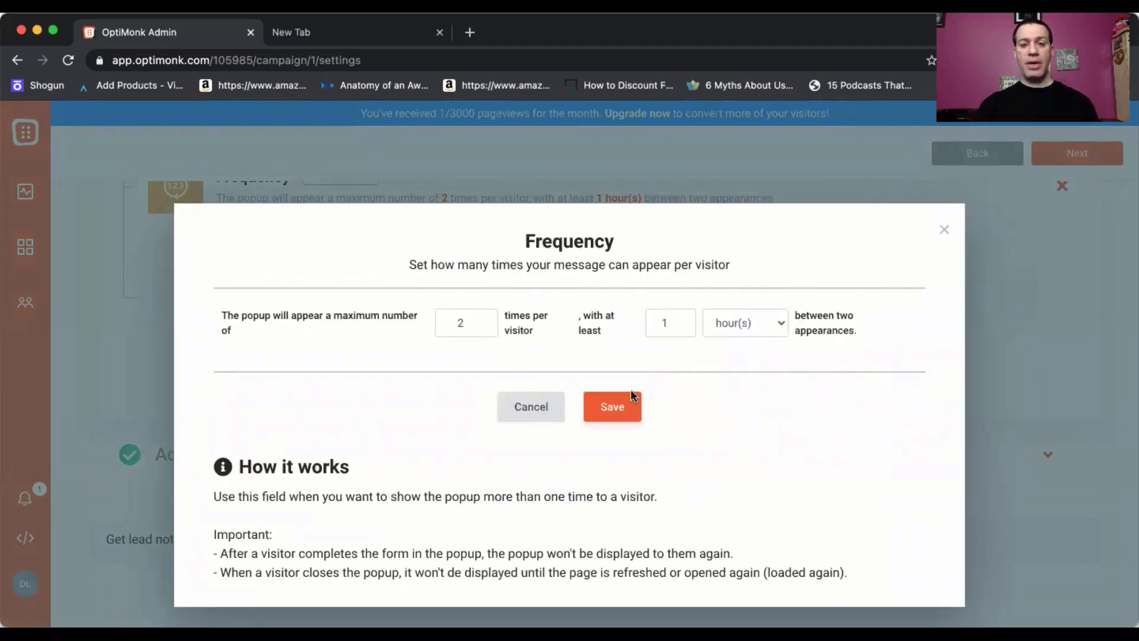
{"action": "left_click", "coordinate": [529, 411]}
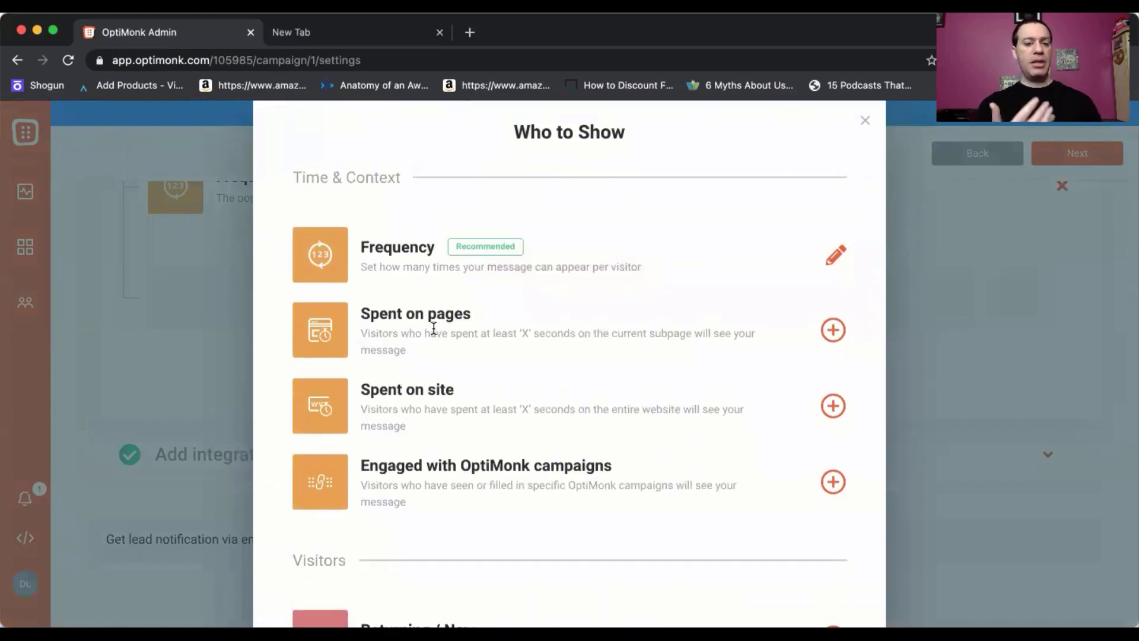
{"action": "scroll", "coordinate": [434, 328], "scroll_direction": "down", "scroll_amount": 5}
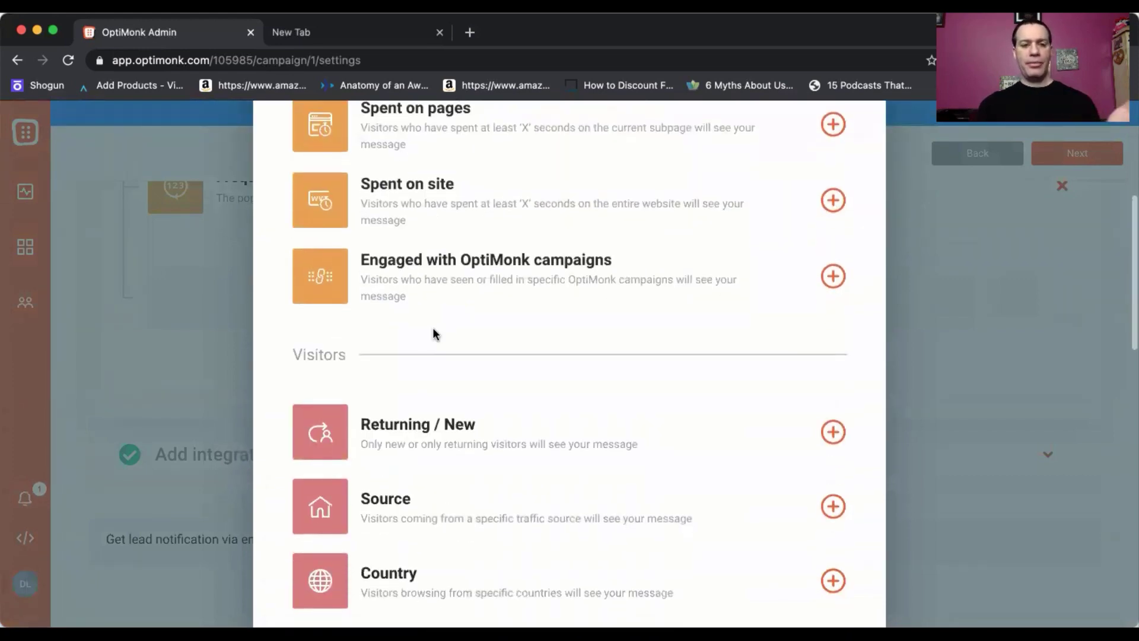
{"action": "scroll", "coordinate": [434, 334], "scroll_direction": "down", "scroll_amount": 5}
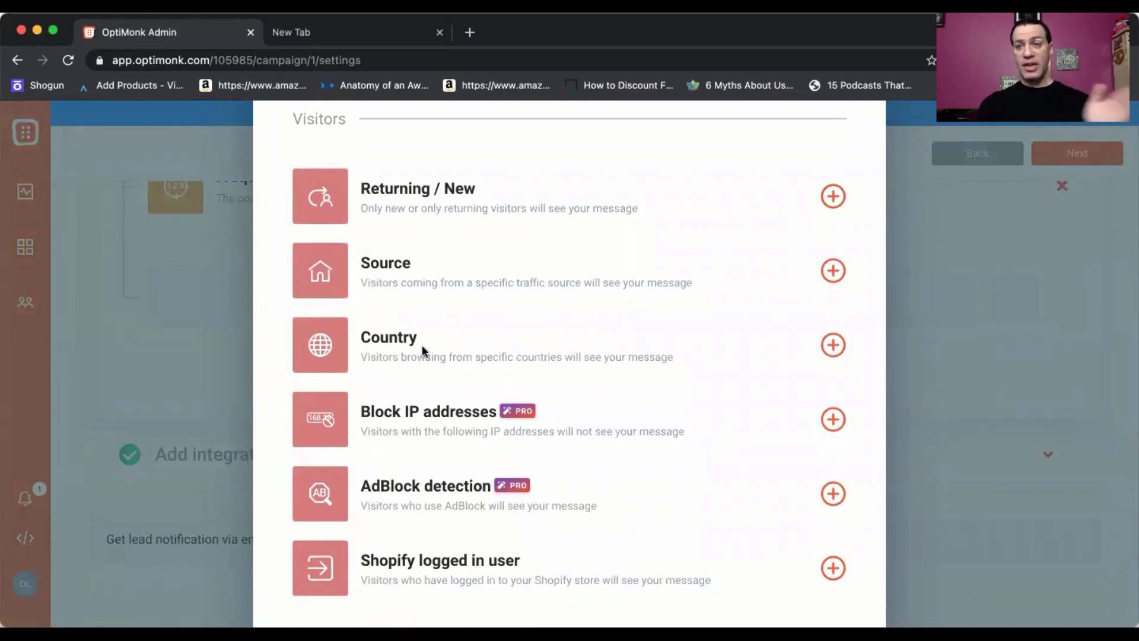
{"action": "scroll", "coordinate": [422, 344], "scroll_direction": "down", "scroll_amount": 8}
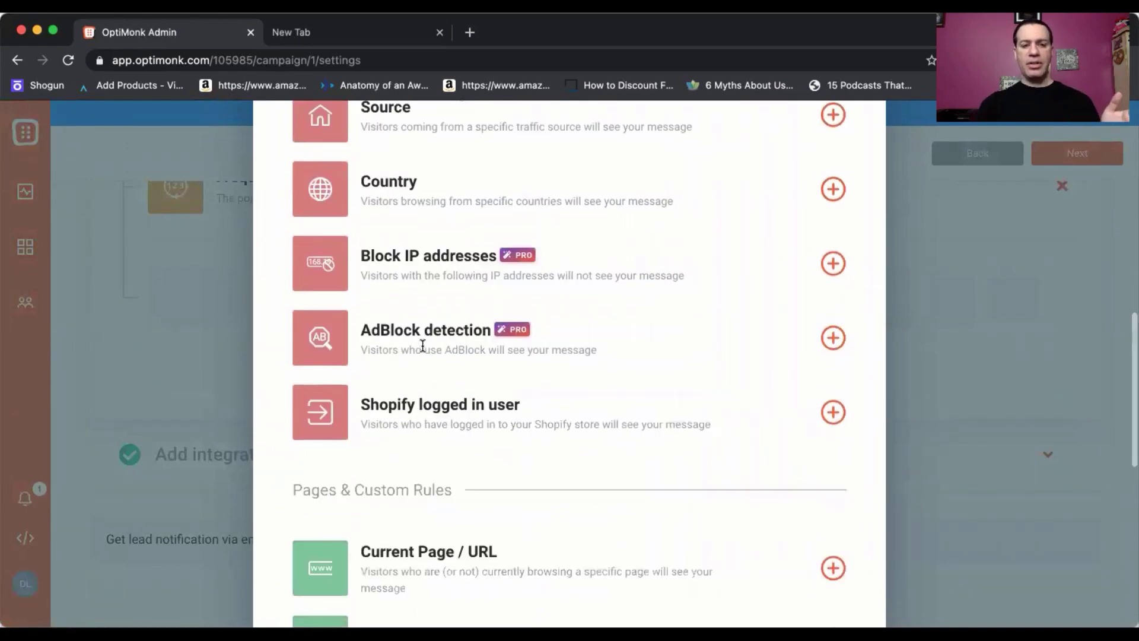
{"action": "scroll", "coordinate": [423, 346], "scroll_direction": "down", "scroll_amount": 2}
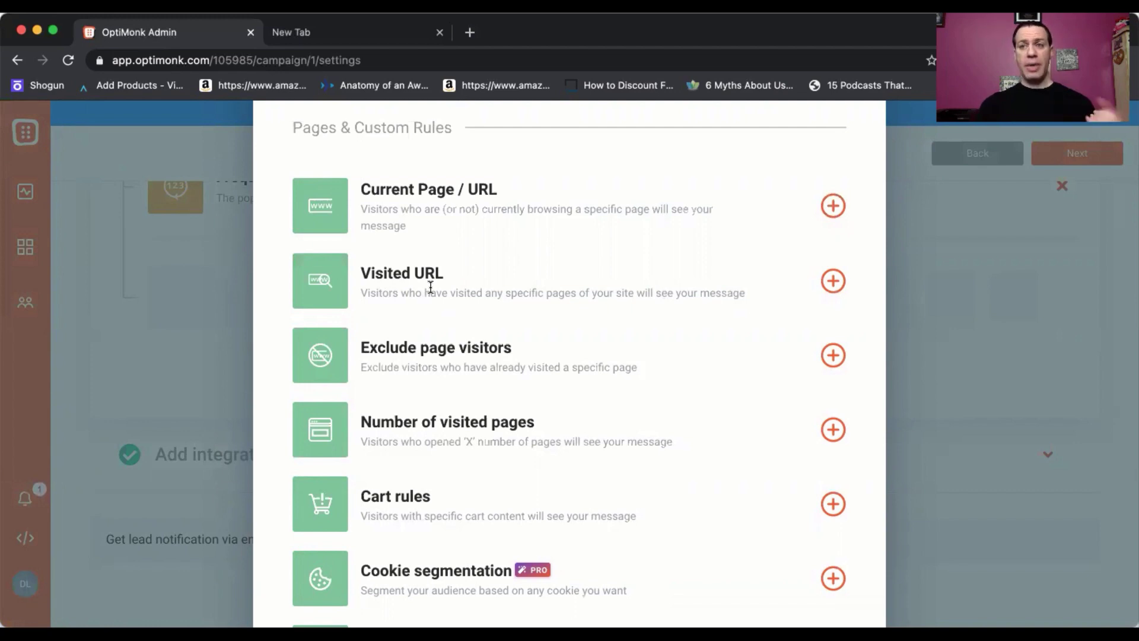
- Examine the Visited URL condition's page address settings and leave them without saving
{"action": "left_click", "coordinate": [831, 284]}
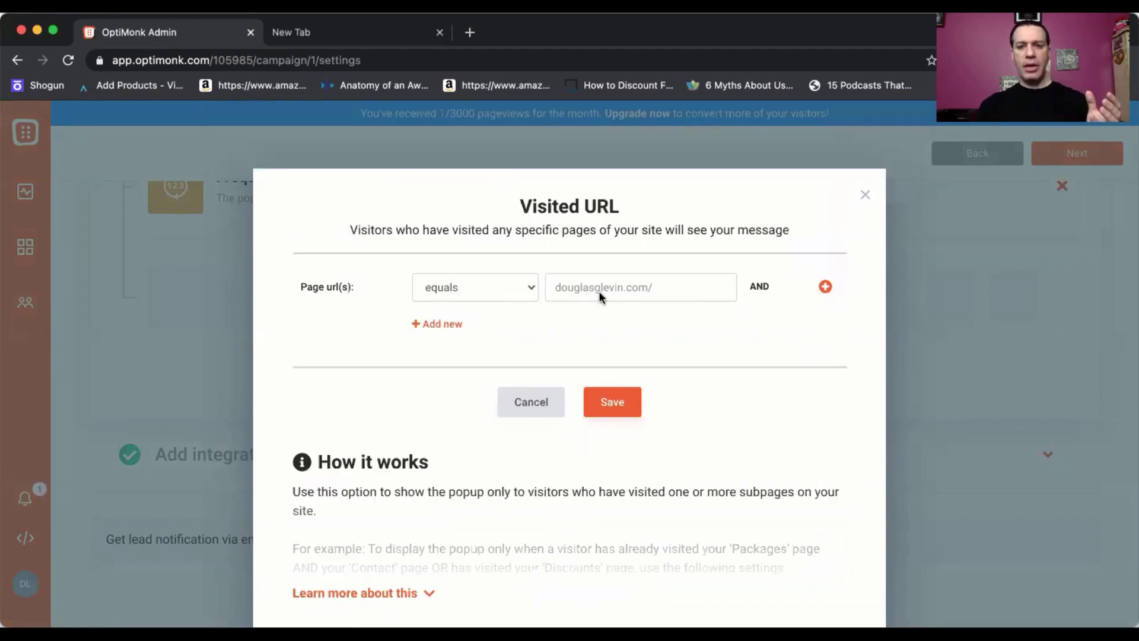
{"action": "left_click", "coordinate": [530, 402]}
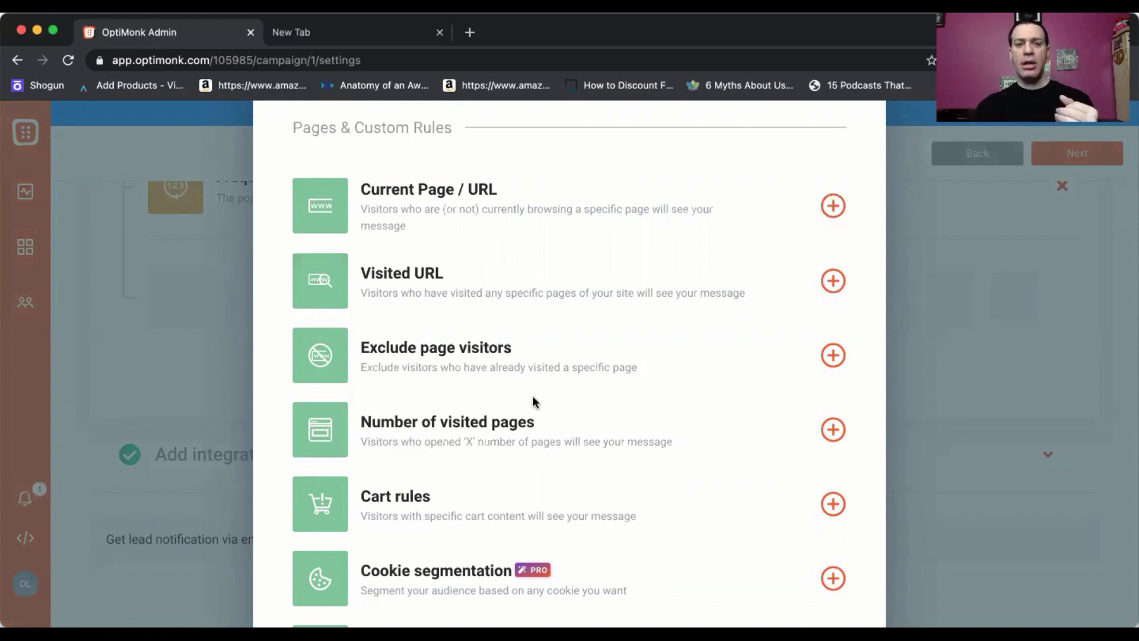
{"action": "left_click", "coordinate": [833, 282]}
{"action": "left_click", "coordinate": [656, 294]}
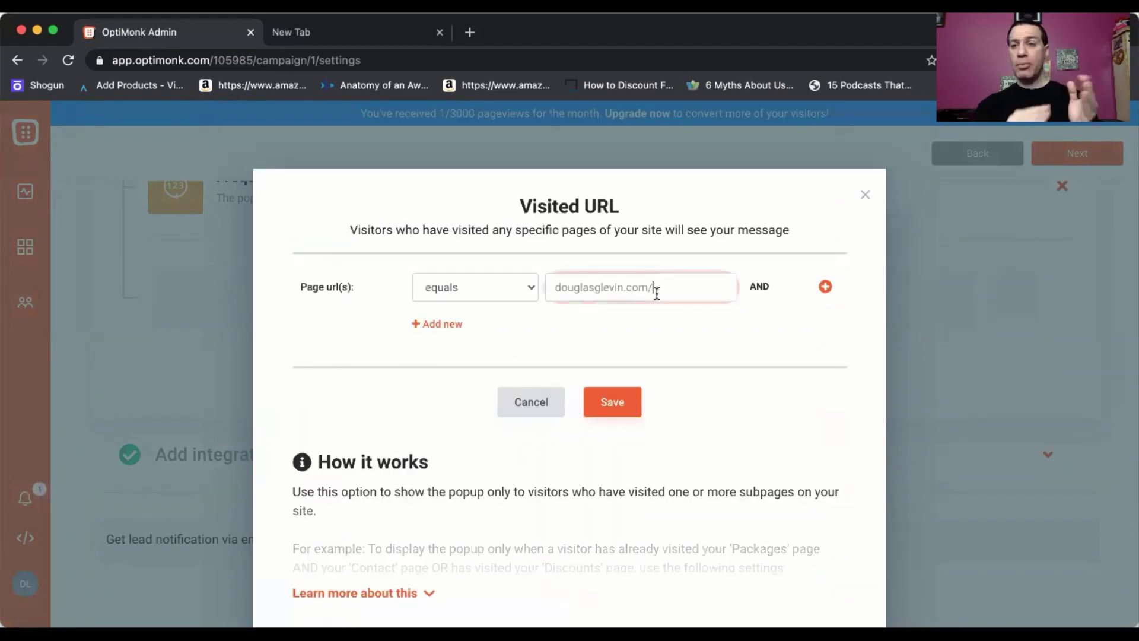
{"action": "left_click", "coordinate": [525, 404]}
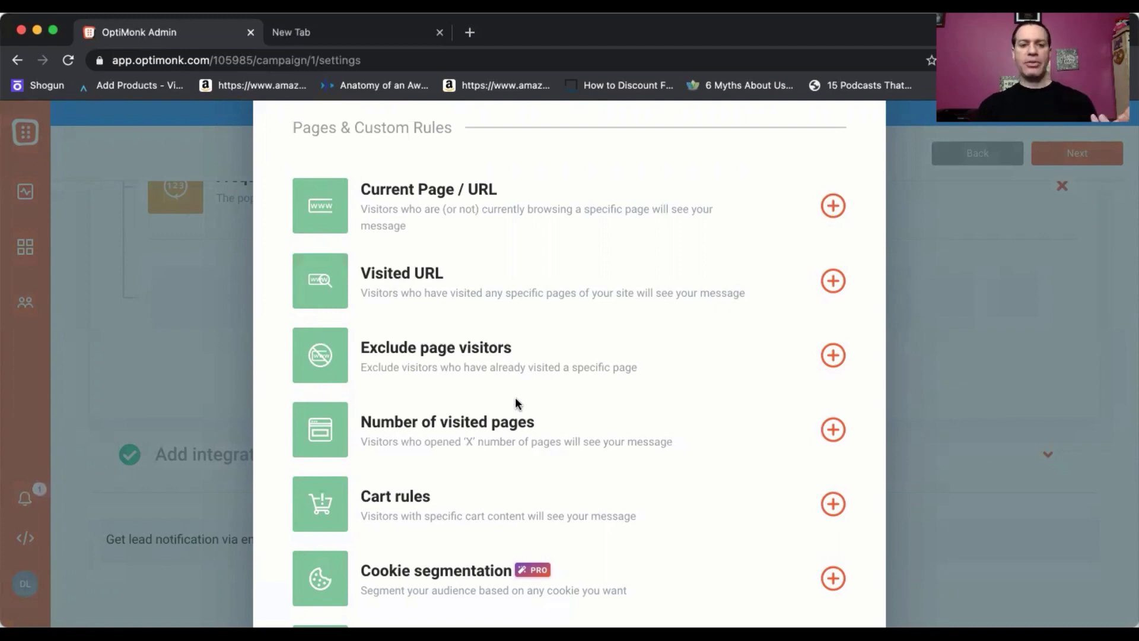
- Look through the remaining page and custom rule conditions and close the list without adding one
{"action": "scroll", "coordinate": [515, 400], "scroll_direction": "down", "scroll_amount": 5}
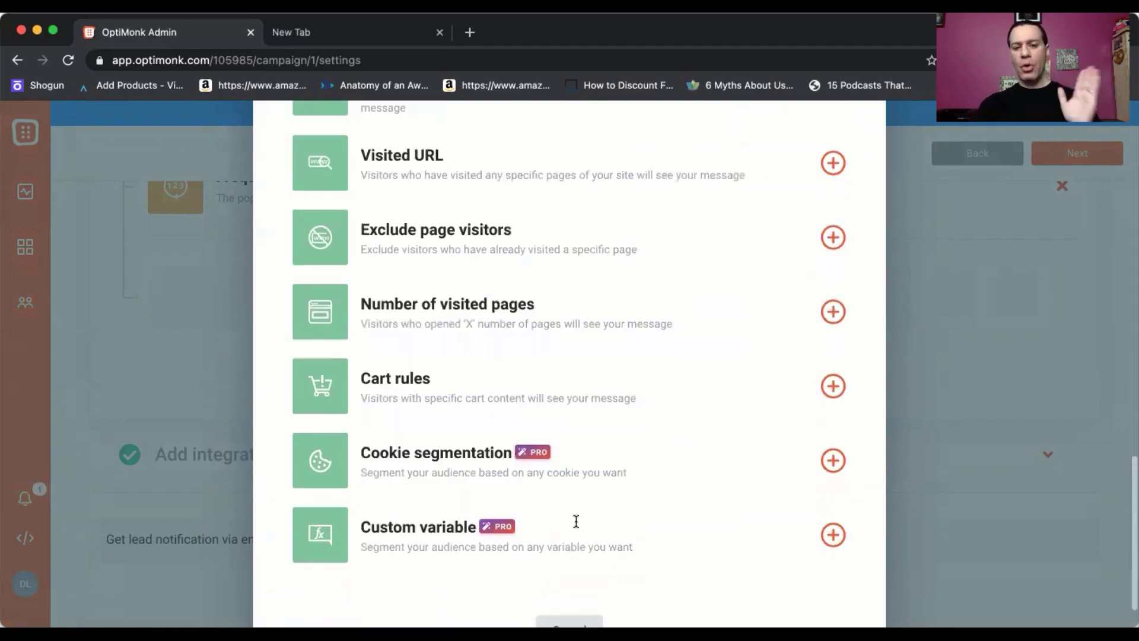
{"action": "scroll", "coordinate": [594, 510], "scroll_direction": "down", "scroll_amount": 1}
{"action": "left_click", "coordinate": [575, 575]}
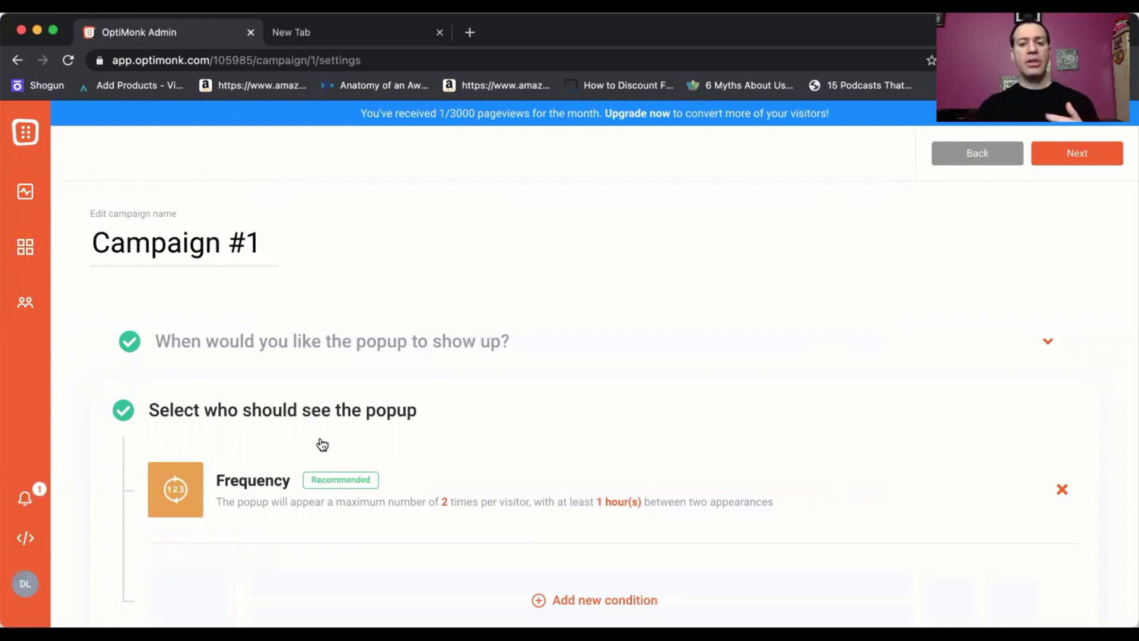
- Review Campaign #1's settings page, from the audience section to the integration and lead notification options
{"action": "scroll", "coordinate": [355, 404], "scroll_direction": "down", "scroll_amount": 3}
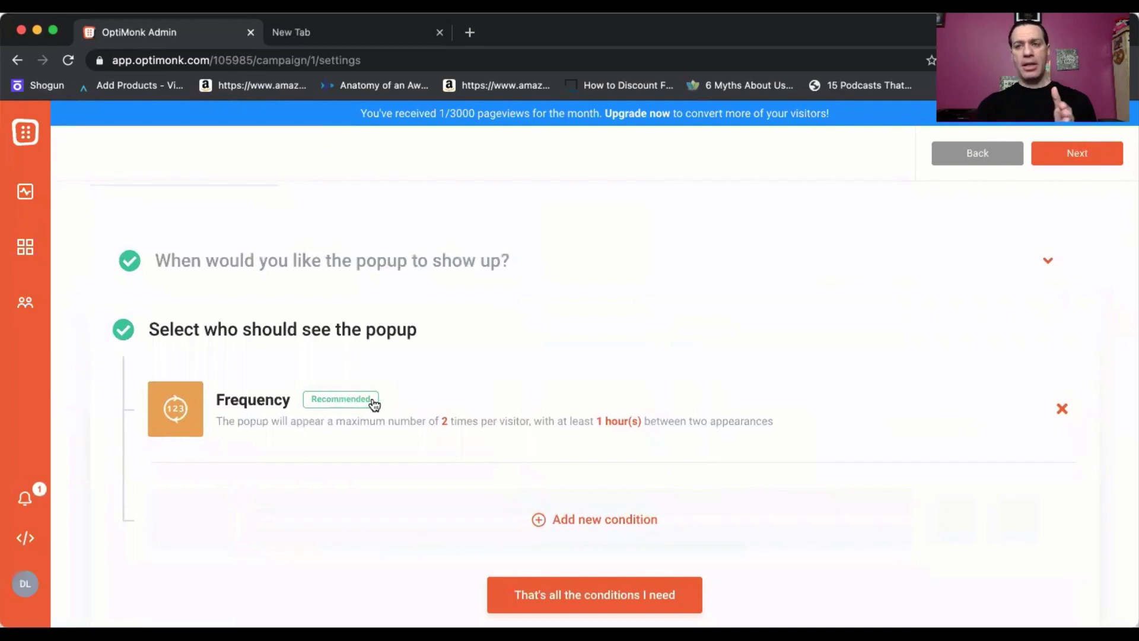
{"action": "scroll", "coordinate": [374, 404], "scroll_direction": "down", "scroll_amount": 8}
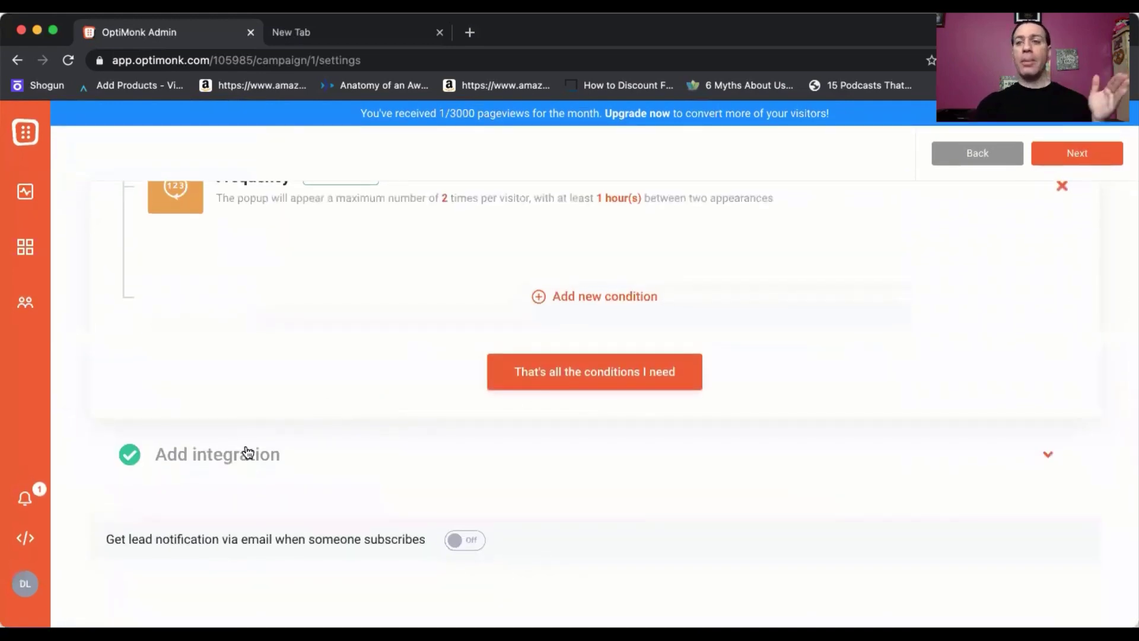
{"action": "scroll", "coordinate": [246, 460], "scroll_direction": "up", "scroll_amount": 10}
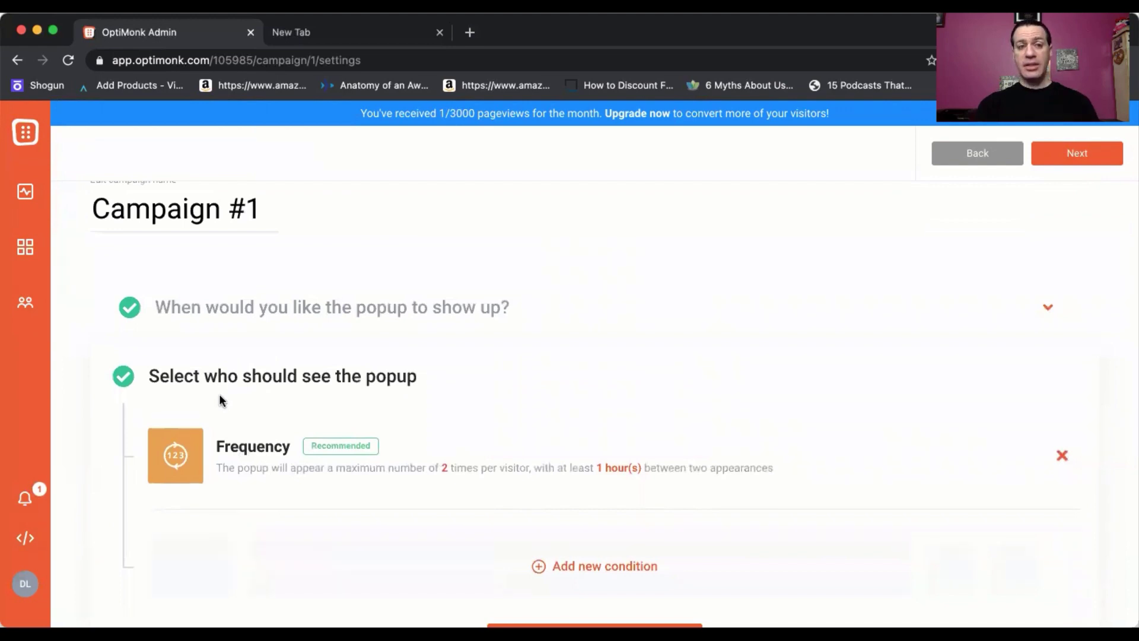
{"action": "scroll", "coordinate": [217, 399], "scroll_direction": "up", "scroll_amount": 1}
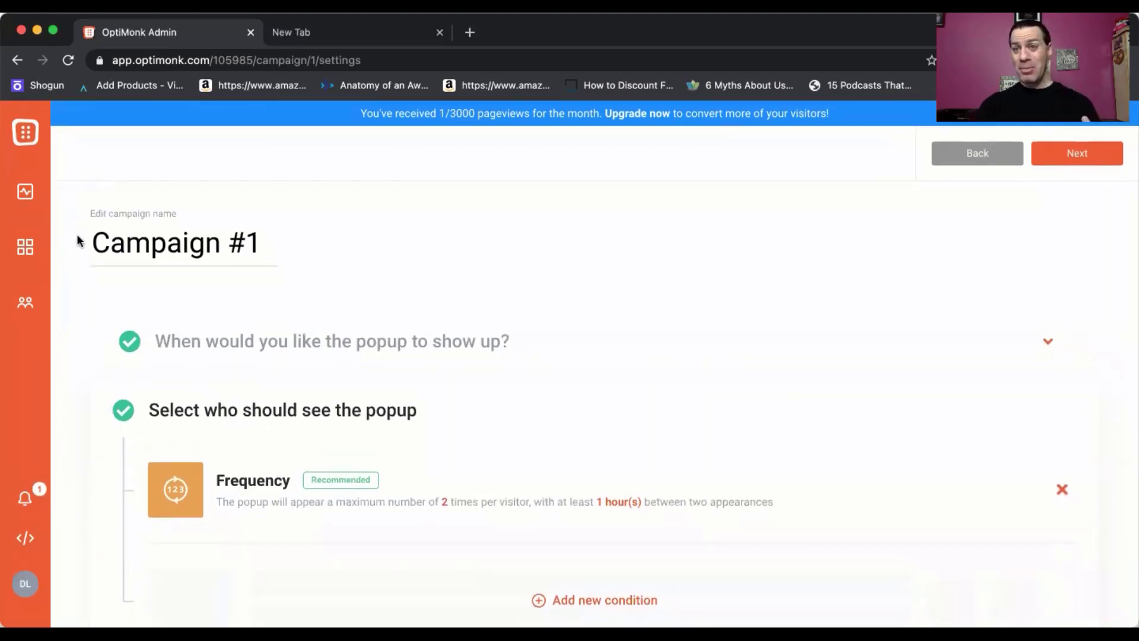
- Return to the dashboard and open Campaign #1's Variant 1 in the popup editor
{"action": "left_click", "coordinate": [25, 191]}
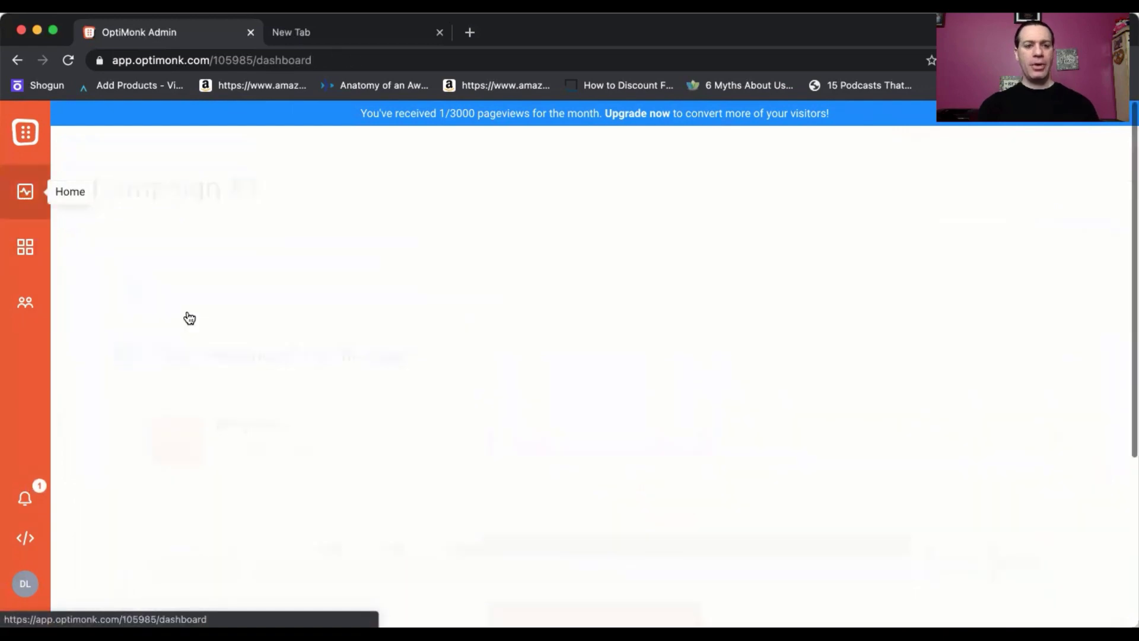
{"action": "scroll", "coordinate": [254, 338], "scroll_direction": "down", "scroll_amount": 5}
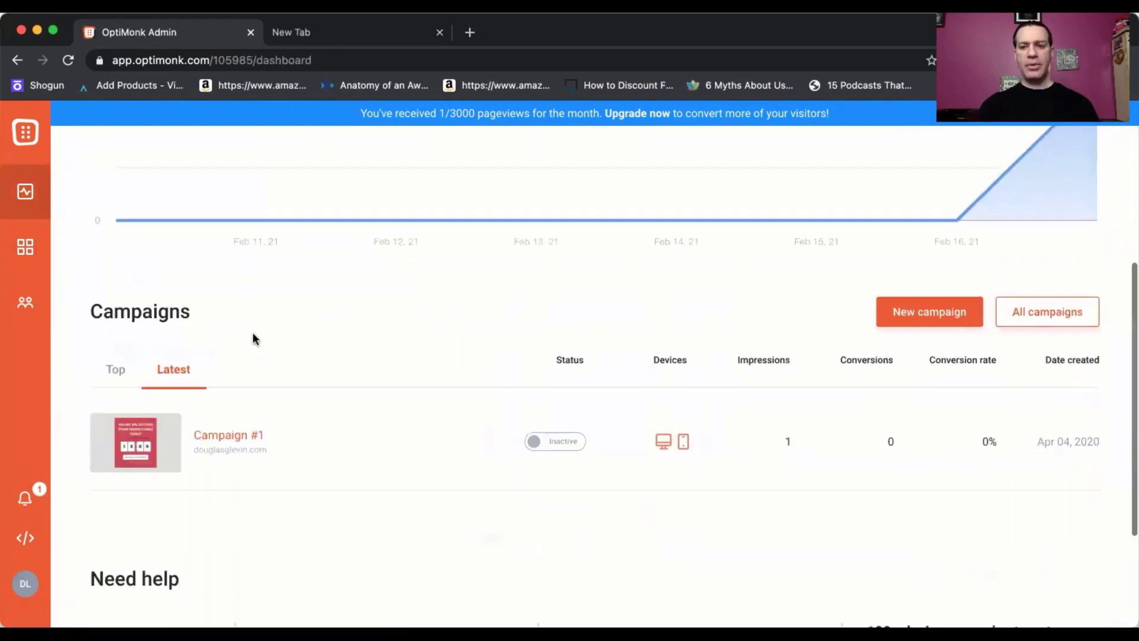
{"action": "scroll", "coordinate": [253, 339], "scroll_direction": "down", "scroll_amount": 1}
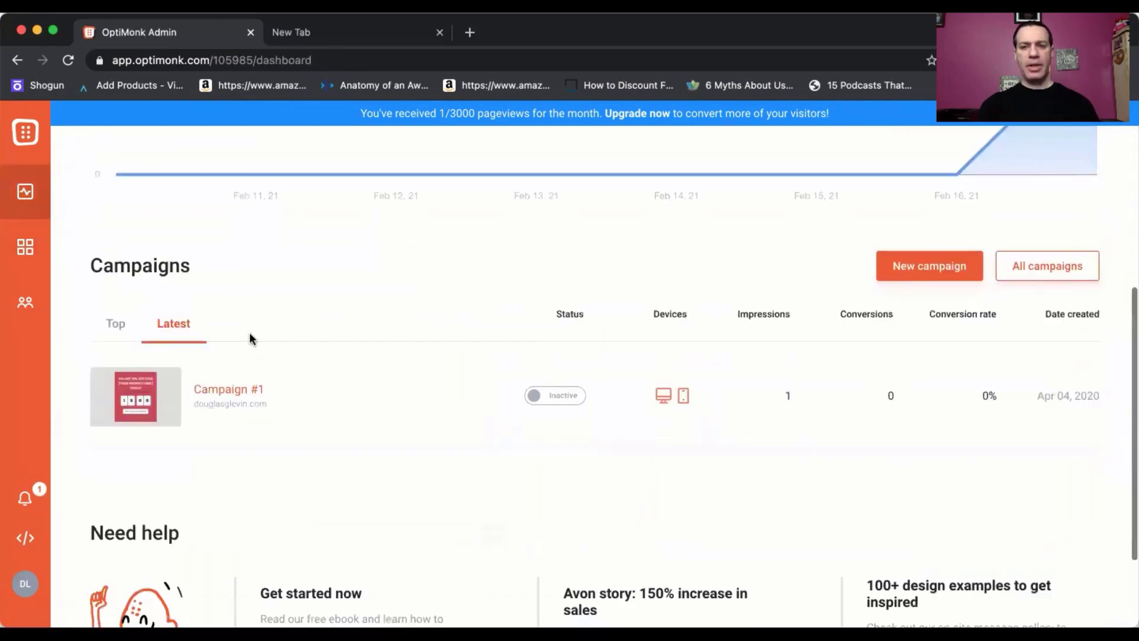
{"action": "left_click", "coordinate": [227, 391]}
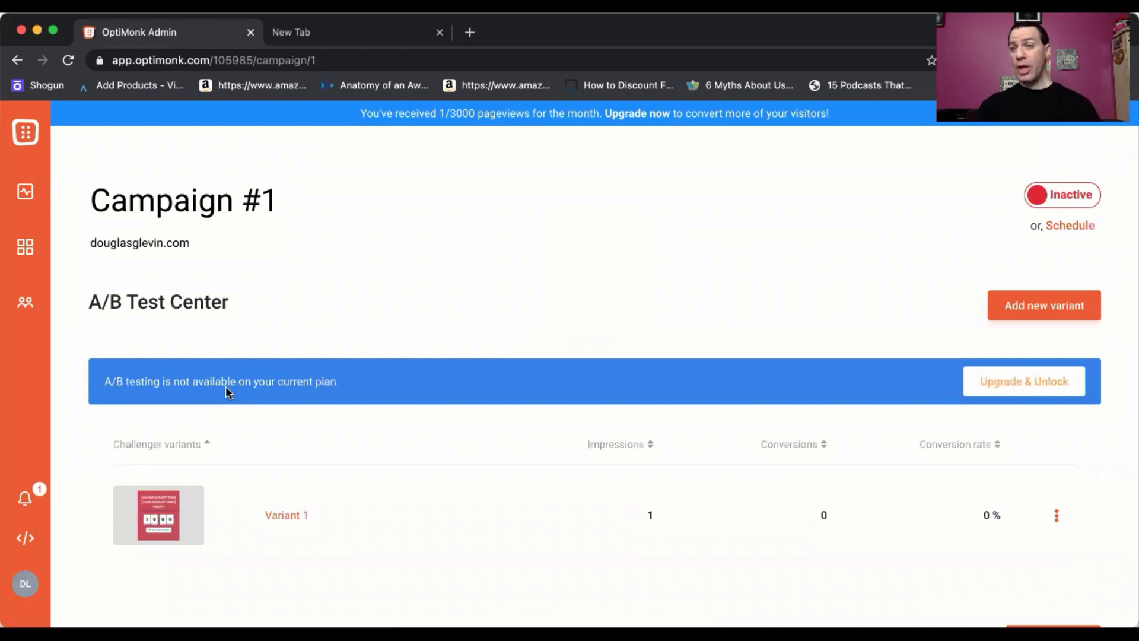
{"action": "scroll", "coordinate": [375, 343], "scroll_direction": "down", "scroll_amount": 3}
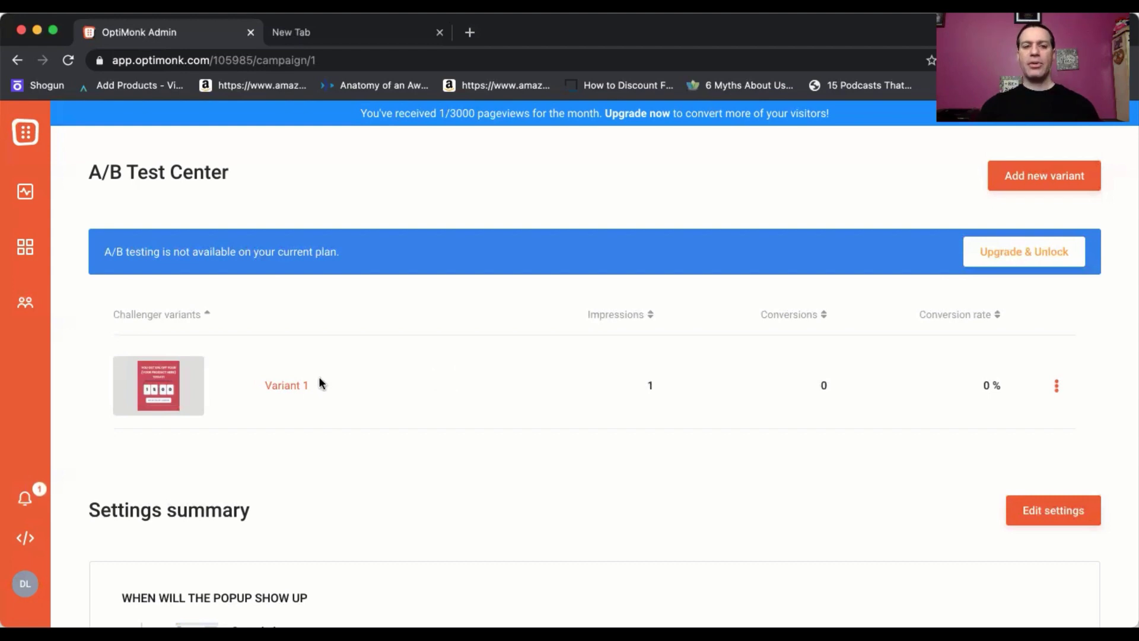
{"action": "left_click", "coordinate": [284, 386]}
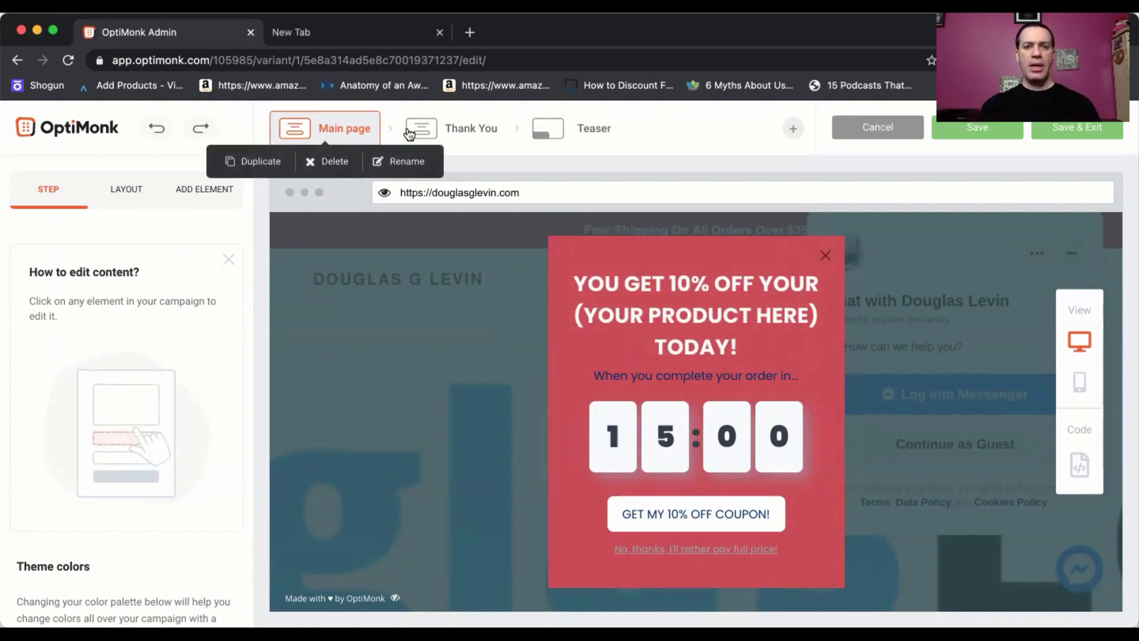
- View the popup's Thank You page with its email form and return to the Main page
{"action": "mouse_move", "coordinate": [342, 127]}
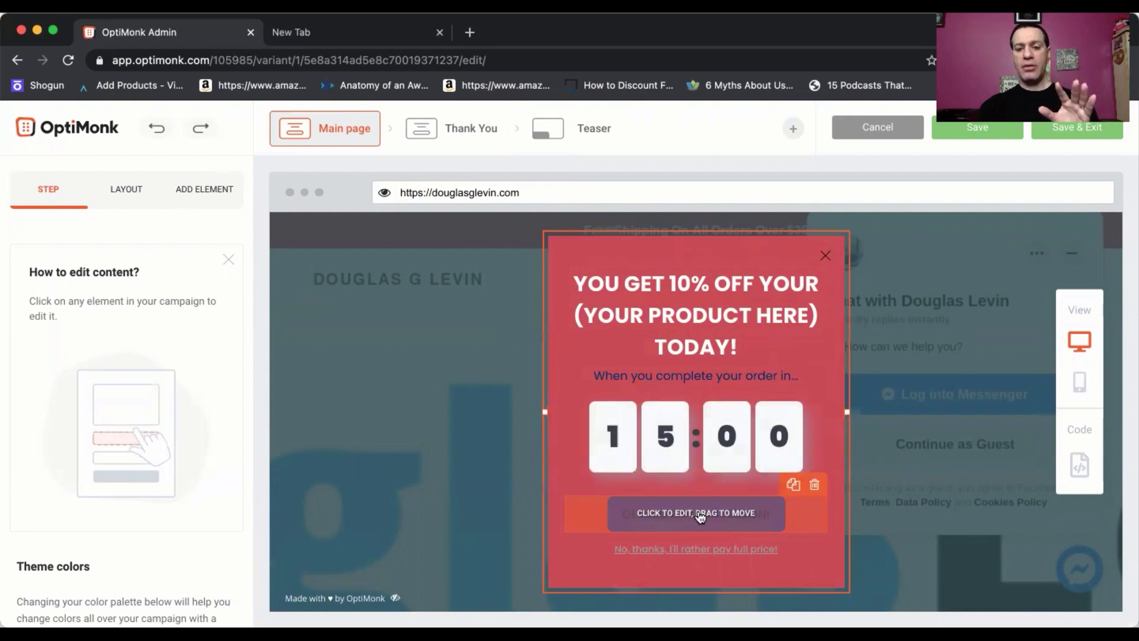
{"action": "left_click", "coordinate": [458, 132]}
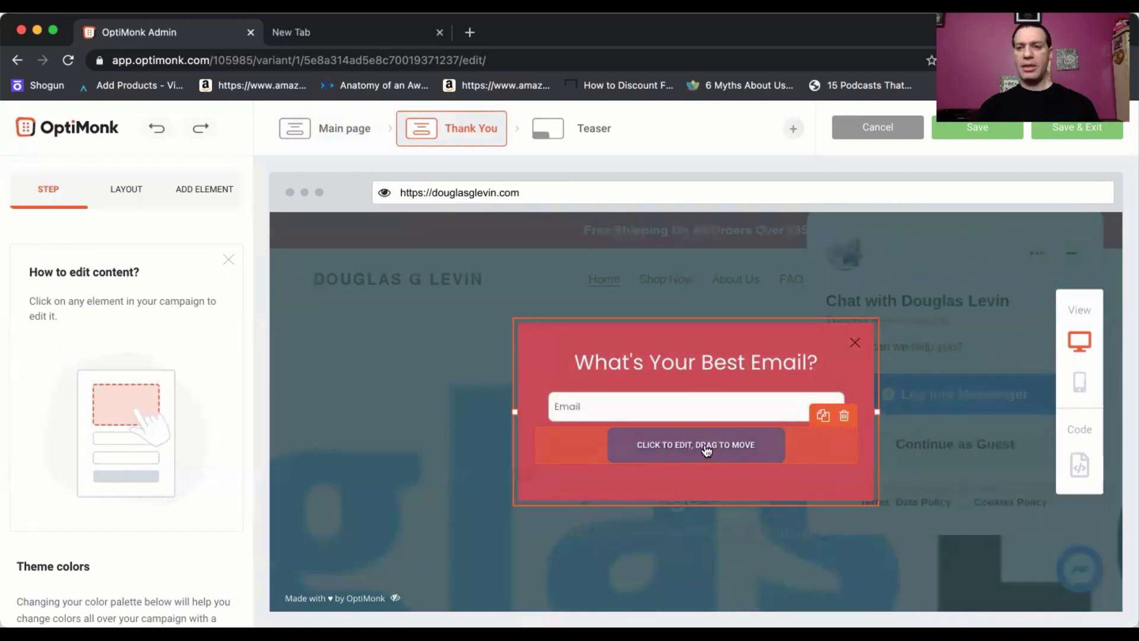
{"action": "left_click", "coordinate": [313, 127]}
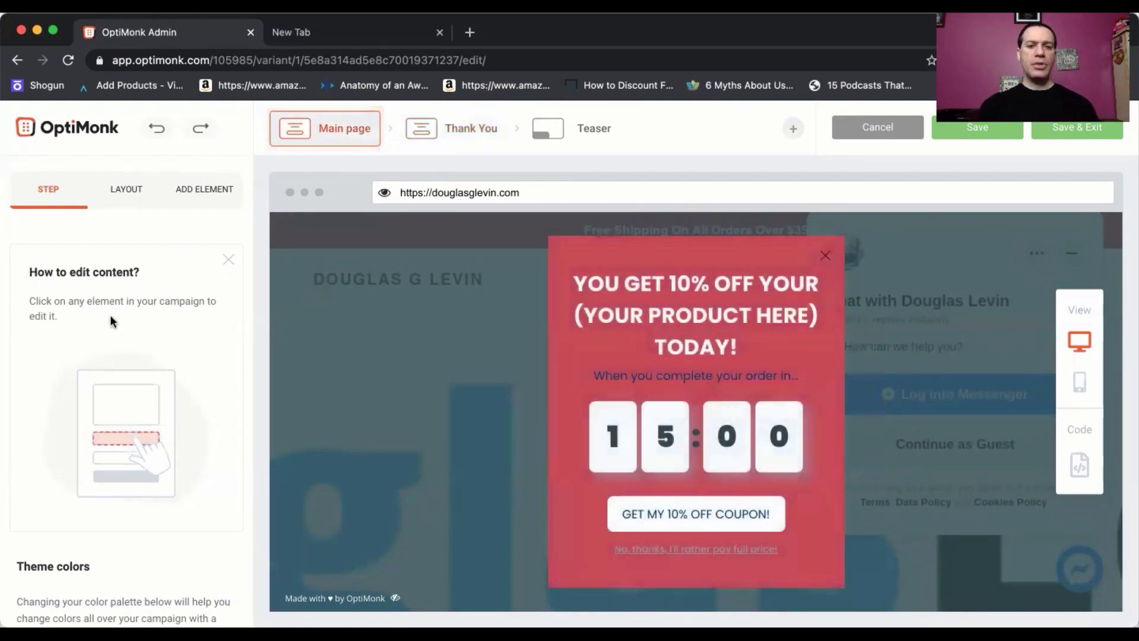
- Review the style, padding and margin settings of the headline column and the column count options of its parent block
{"action": "left_click", "coordinate": [714, 254]}
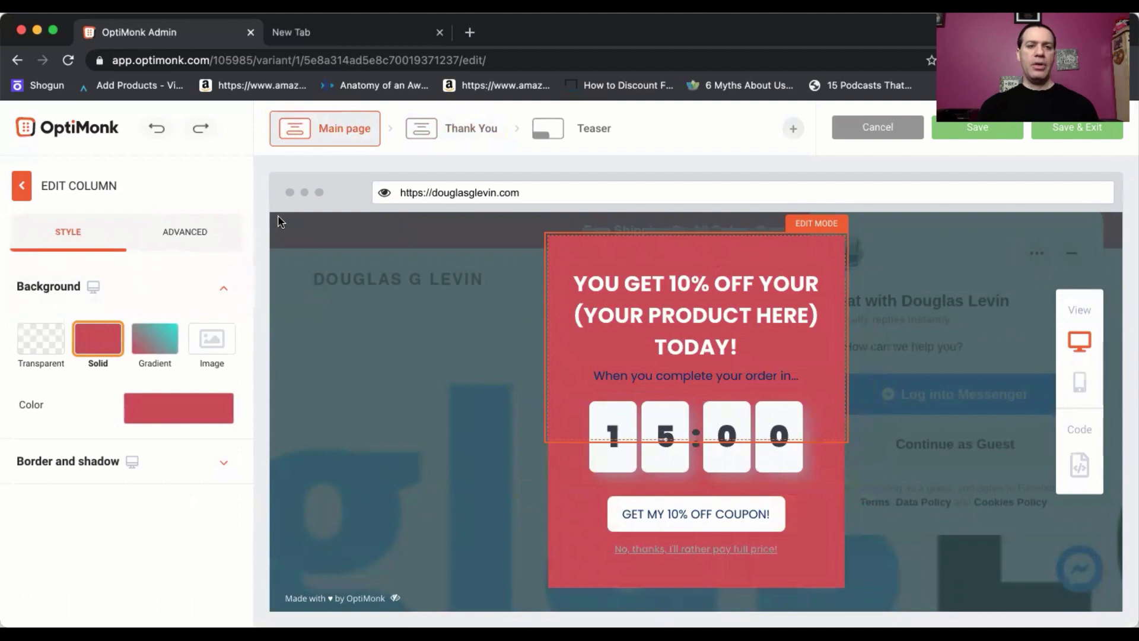
{"action": "left_click", "coordinate": [21, 189]}
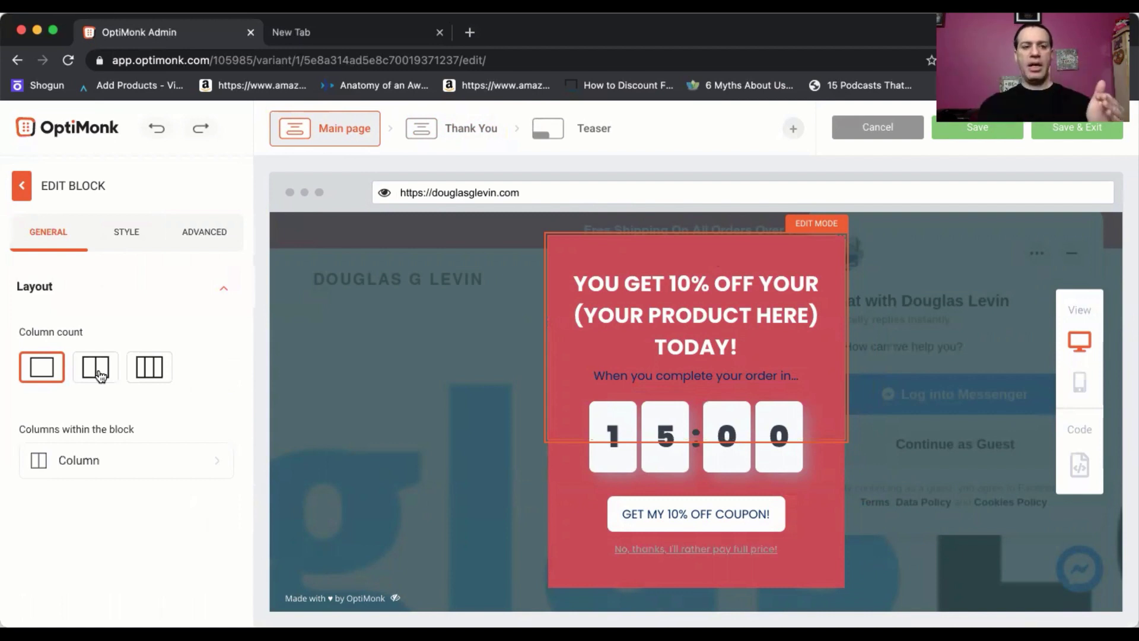
{"action": "left_click", "coordinate": [100, 469]}
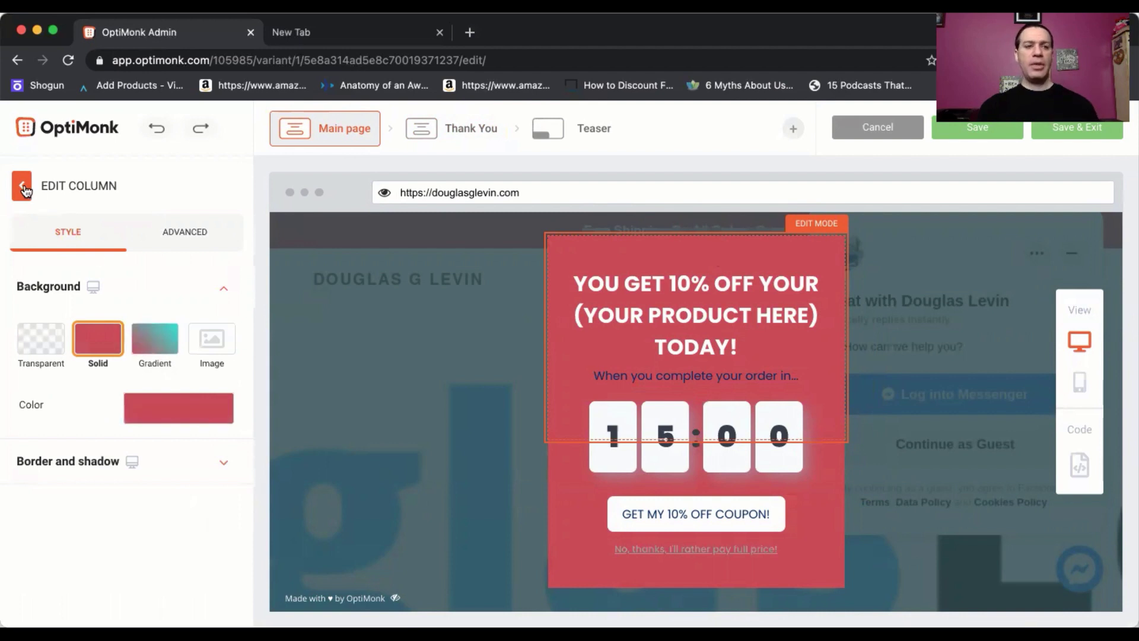
{"action": "left_click", "coordinate": [166, 235]}
{"action": "scroll", "coordinate": [106, 368], "scroll_direction": "down", "scroll_amount": 2}
{"action": "scroll", "coordinate": [107, 367], "scroll_direction": "up", "scroll_amount": 2}
{"action": "scroll", "coordinate": [109, 429], "scroll_direction": "down", "scroll_amount": 2}
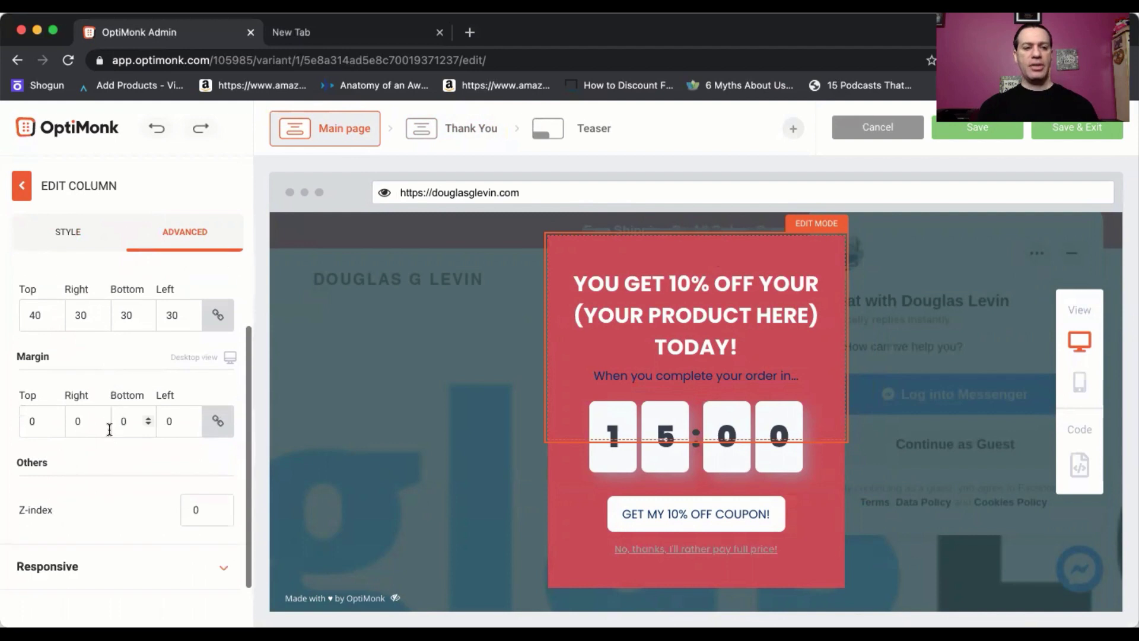
{"action": "scroll", "coordinate": [95, 427], "scroll_direction": "up", "scroll_amount": 2}
{"action": "left_click", "coordinate": [22, 190]}
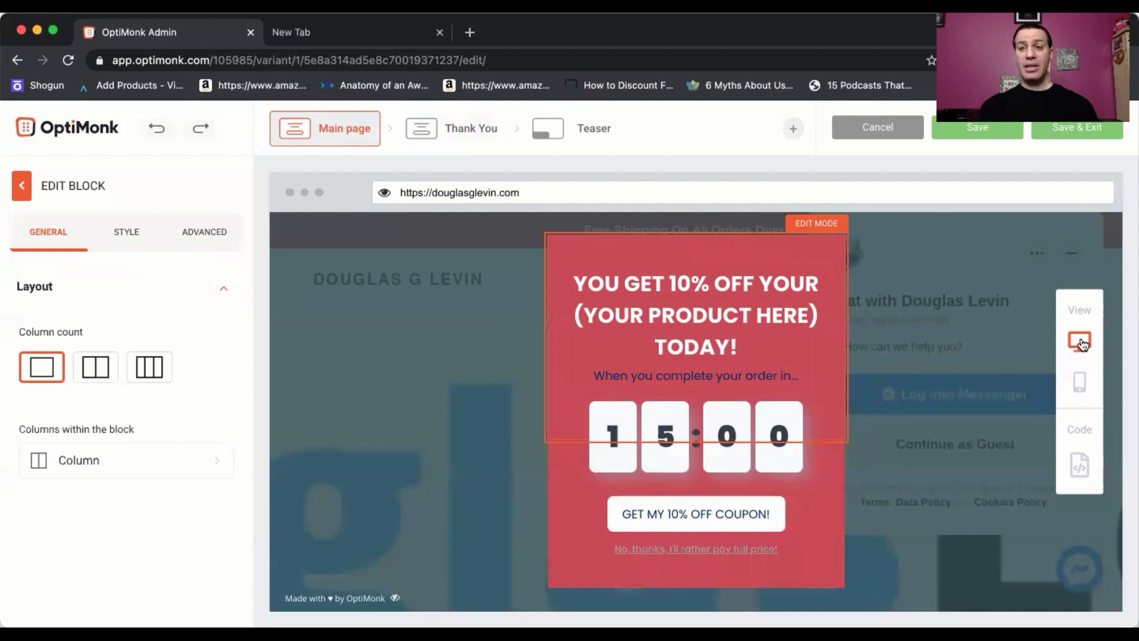
- Preview the popup in the mobile view, switch back to desktop and leave the block's settings
{"action": "left_click", "coordinate": [1080, 383]}
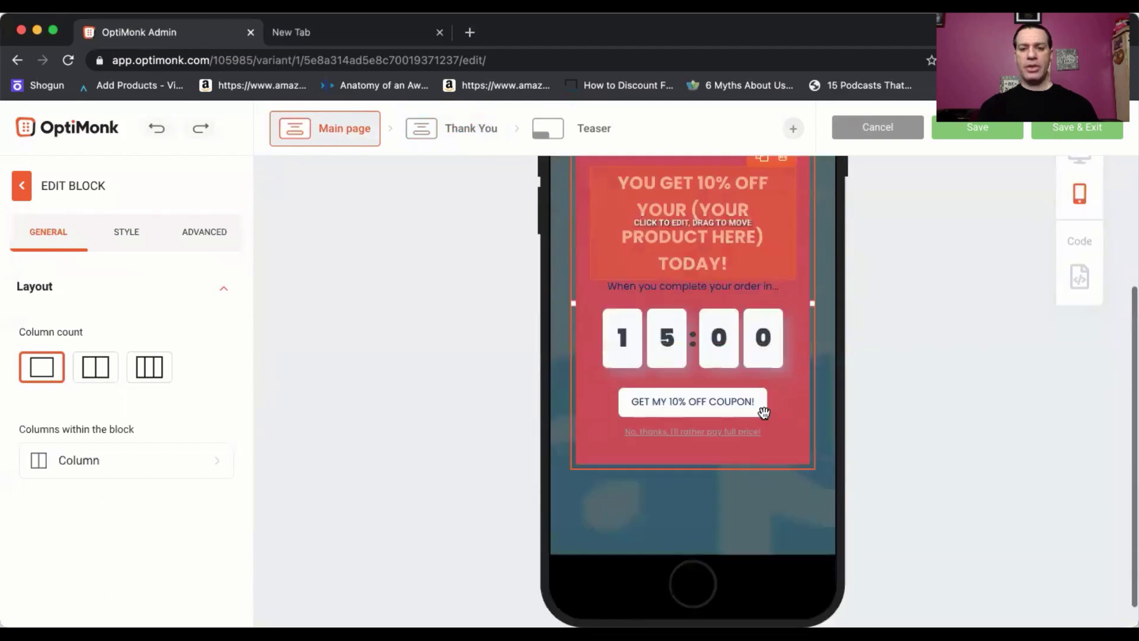
{"action": "left_click", "coordinate": [1080, 341]}
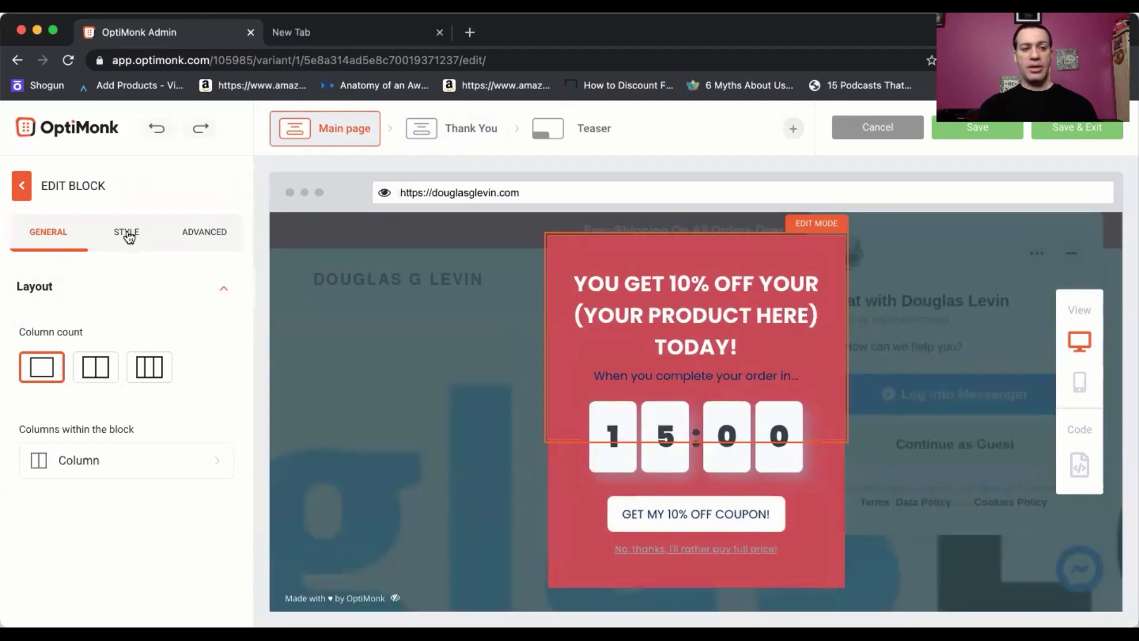
{"action": "left_click", "coordinate": [26, 189]}
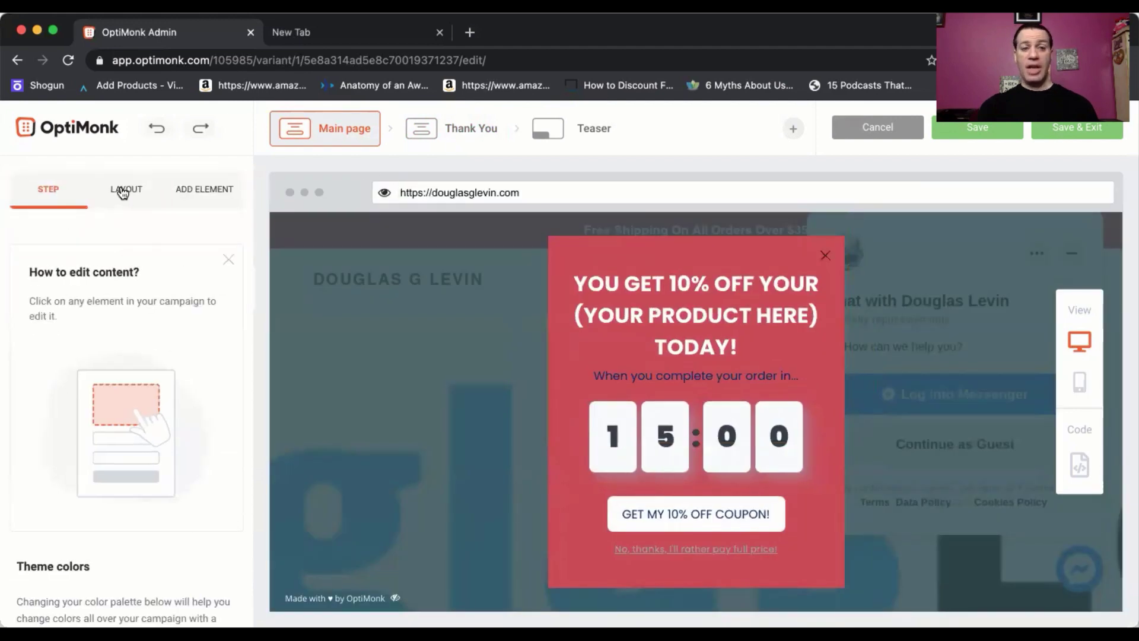
- Look through the Main page's layout tree, checking the first block's settings and the elements nested in each block
{"action": "left_click", "coordinate": [123, 192]}
{"action": "scroll", "coordinate": [140, 278], "scroll_direction": "down", "scroll_amount": 1}
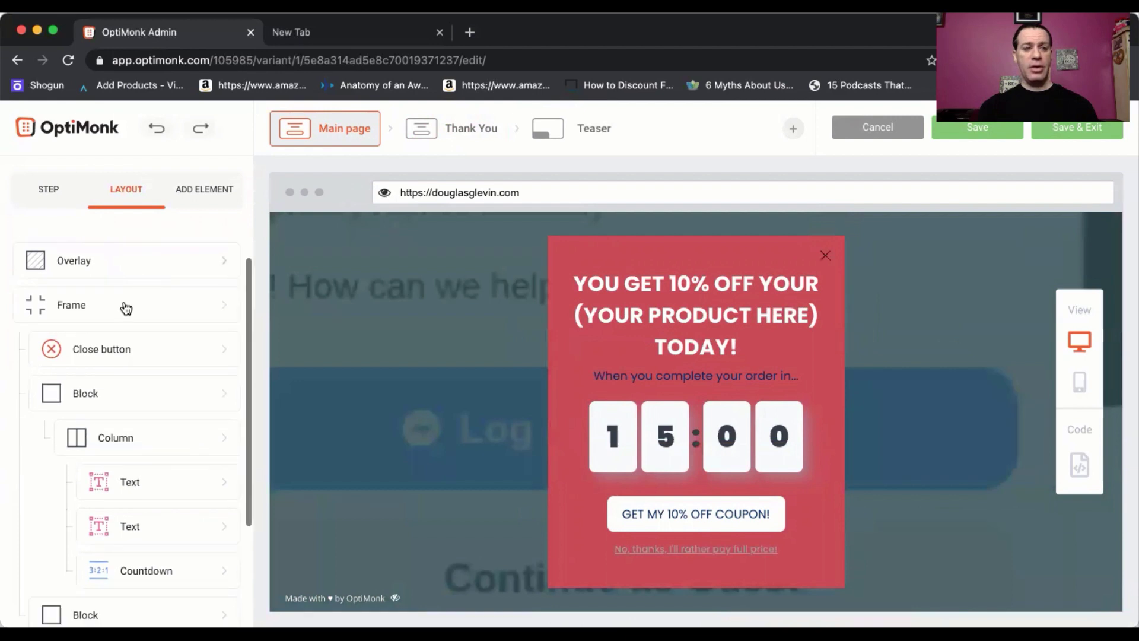
{"action": "left_click", "coordinate": [117, 399]}
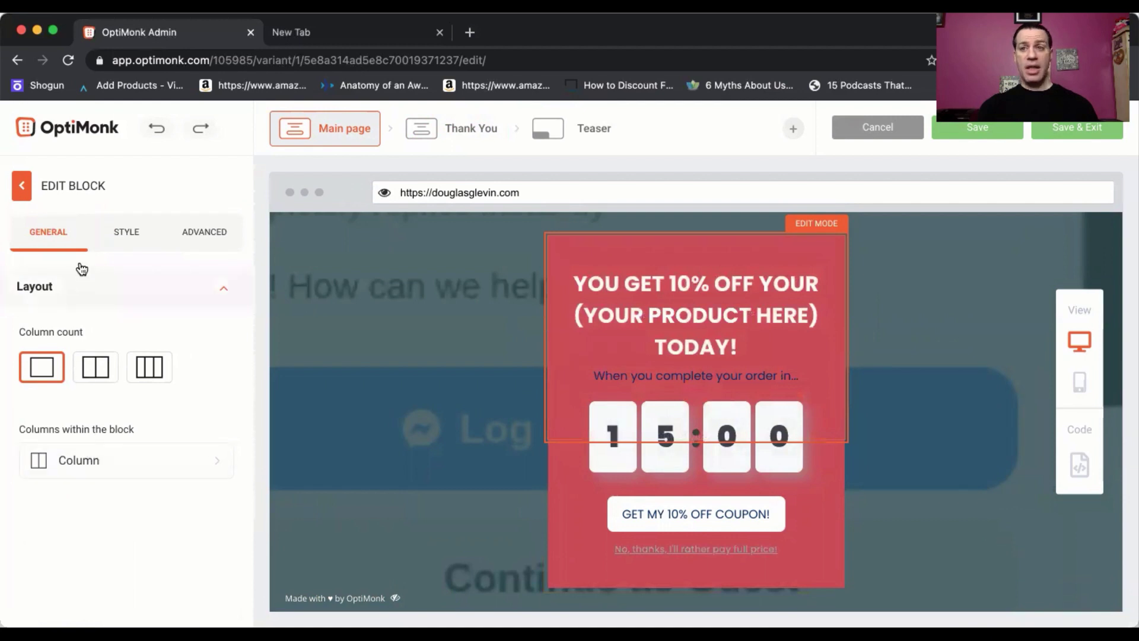
{"action": "left_click", "coordinate": [21, 178]}
{"action": "scroll", "coordinate": [119, 356], "scroll_direction": "down", "scroll_amount": 3}
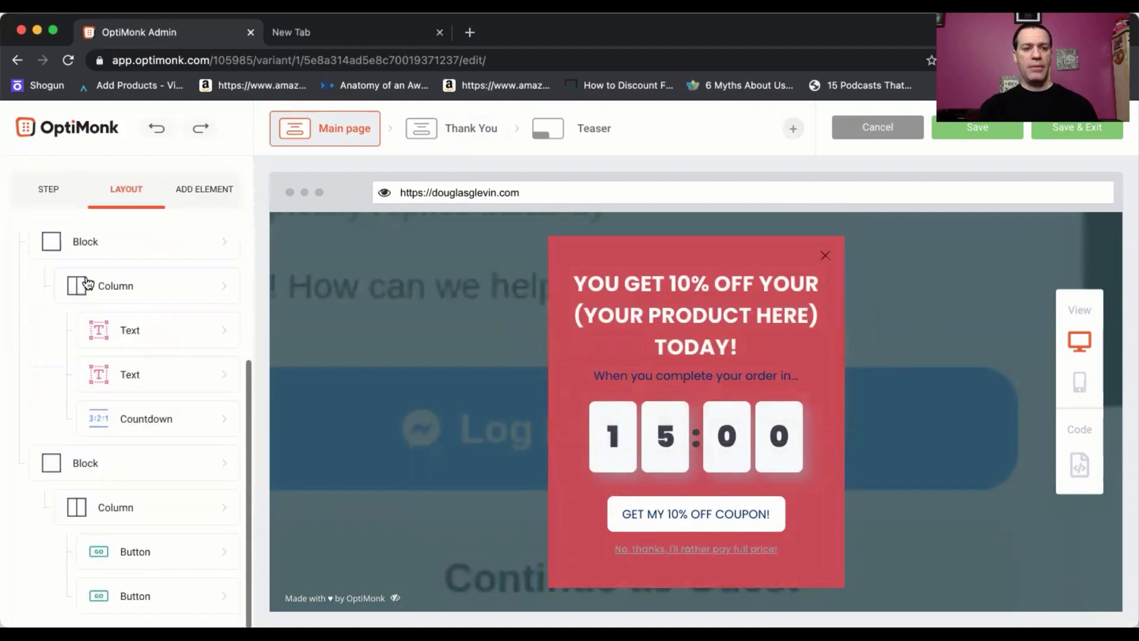
- Examine the headline text's style and spacing settings from the layout tree, and return to the Main page's step settings
{"action": "left_click", "coordinate": [134, 330]}
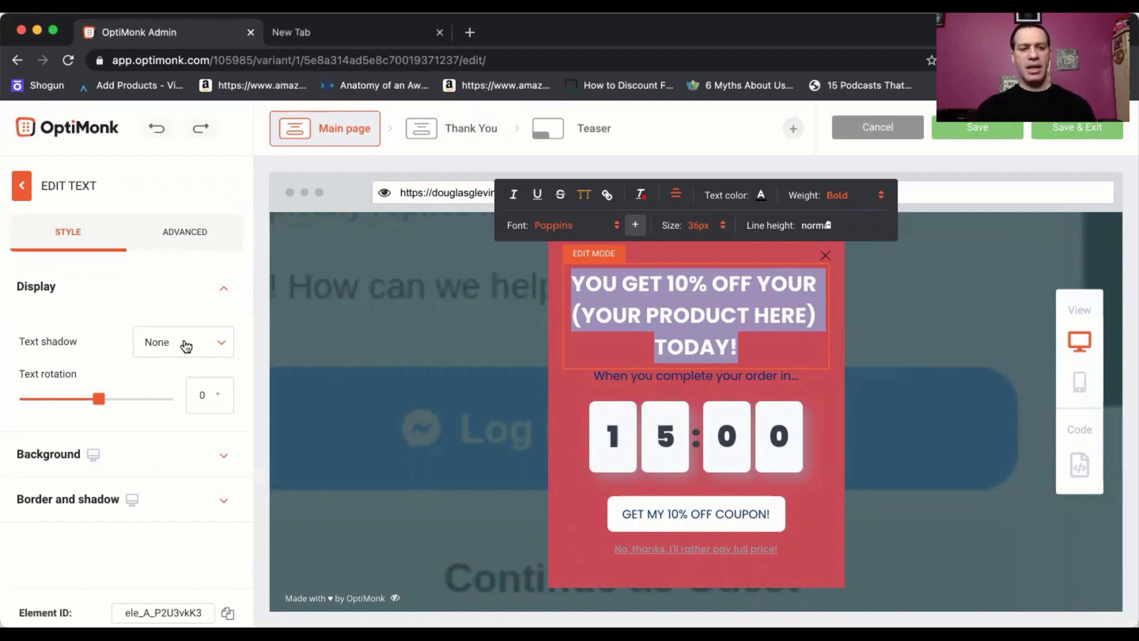
{"action": "left_click", "coordinate": [184, 233]}
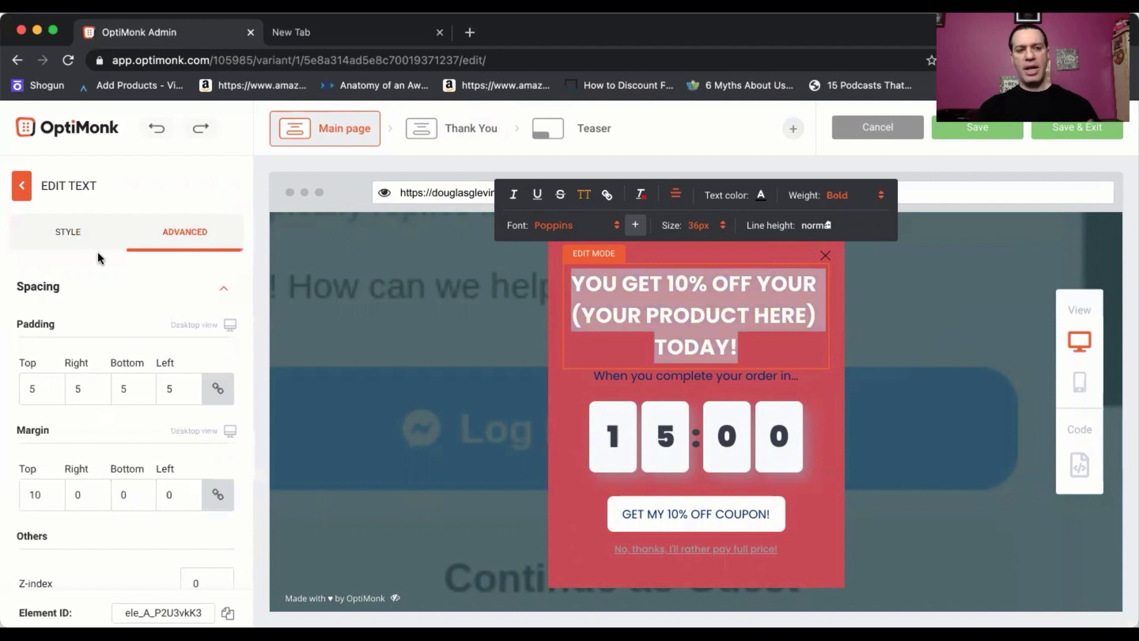
{"action": "left_click", "coordinate": [76, 232]}
{"action": "left_click", "coordinate": [22, 188]}
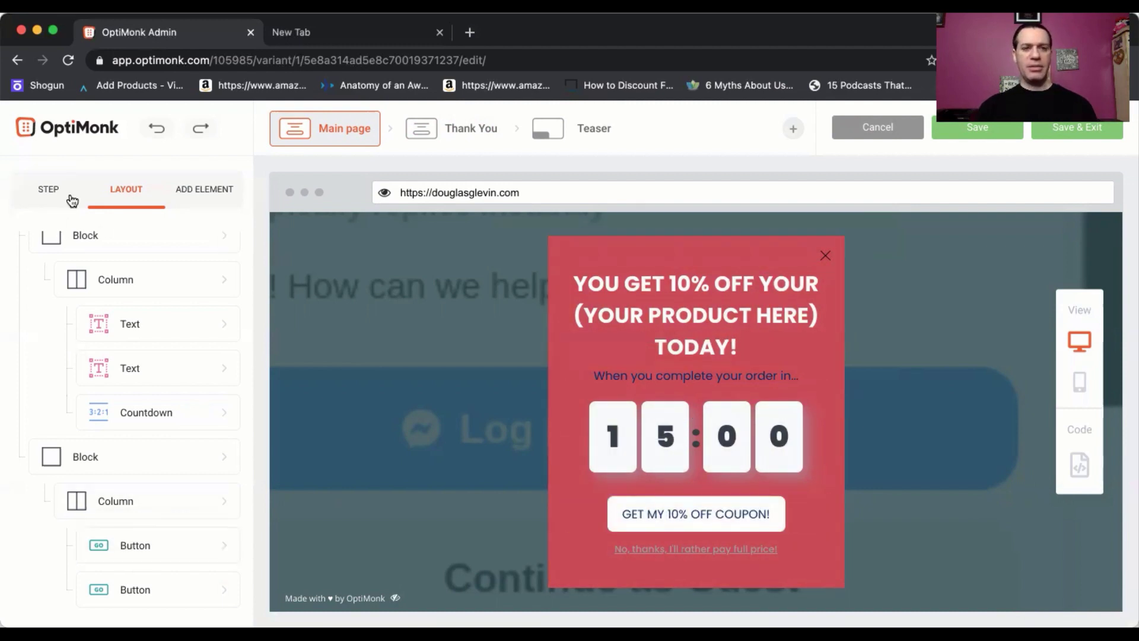
{"action": "left_click", "coordinate": [49, 189]}
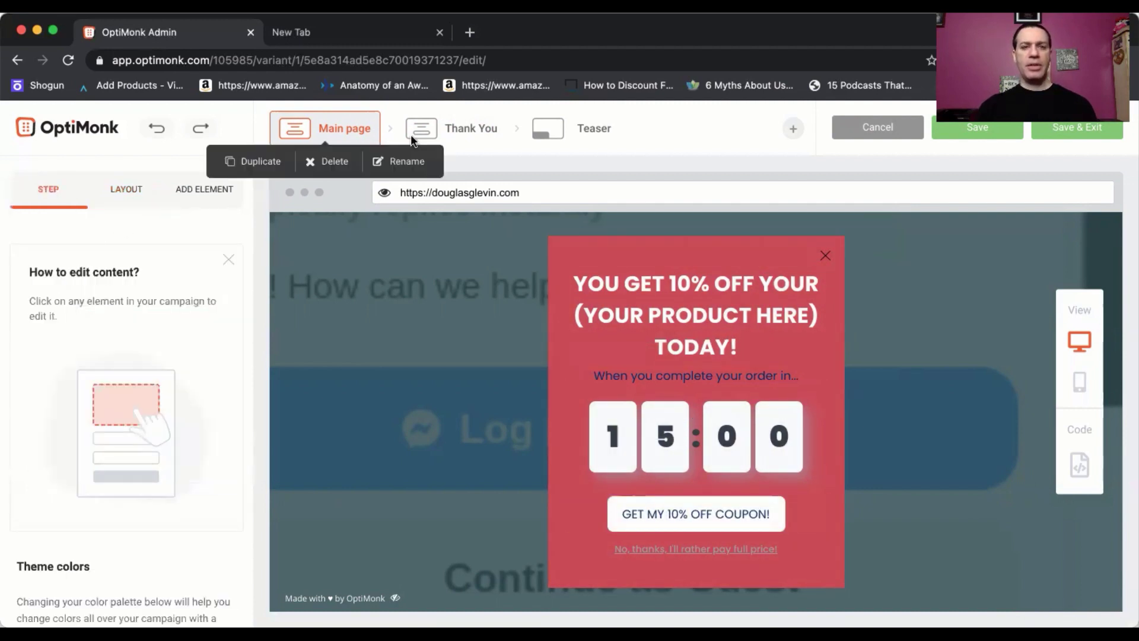
- Inspect the available on-click actions and report-as options of the Main page's "GET MY 10% OFF COUPON!" button without changing them
{"action": "double_click", "coordinate": [655, 514]}
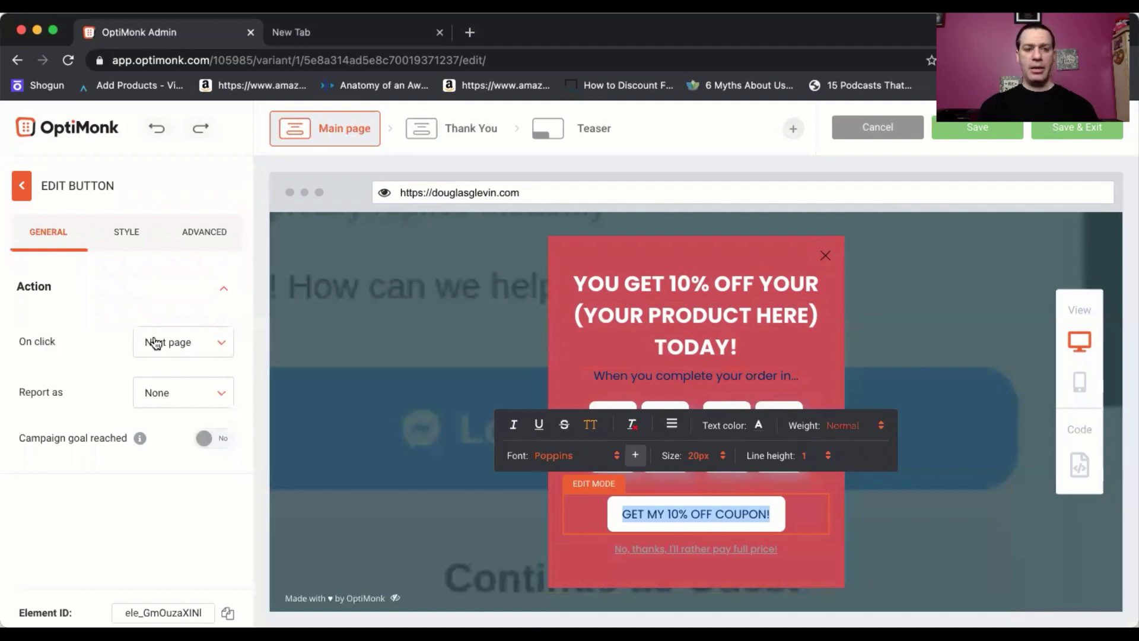
{"action": "left_click", "coordinate": [216, 343]}
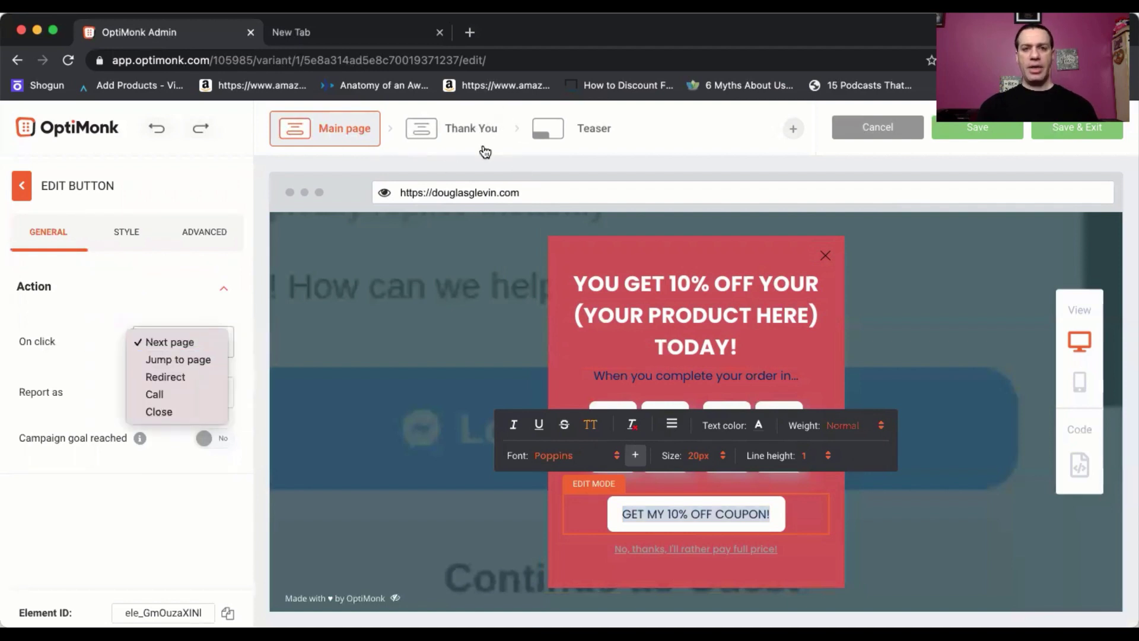
{"action": "left_click", "coordinate": [435, 131]}
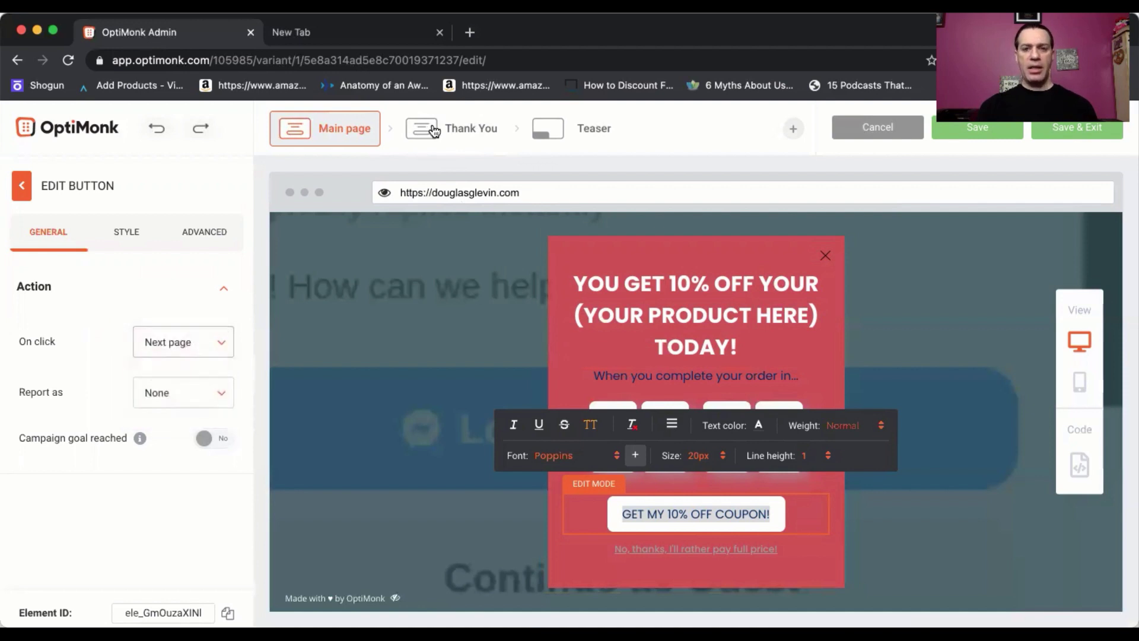
{"action": "mouse_move", "coordinate": [468, 132]}
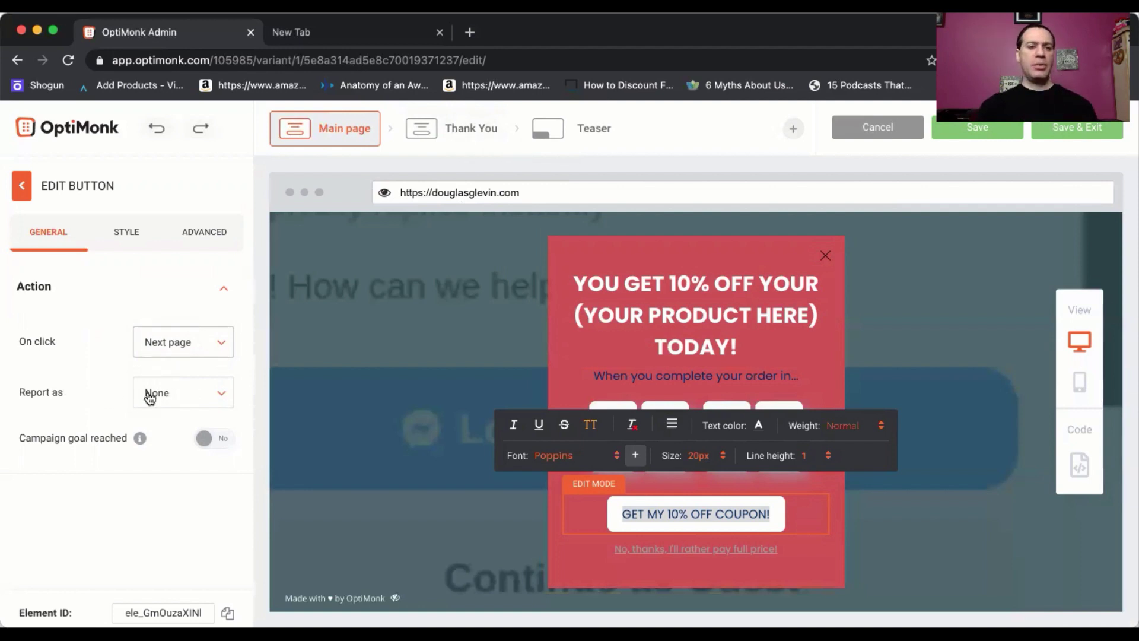
{"action": "left_click", "coordinate": [180, 396]}
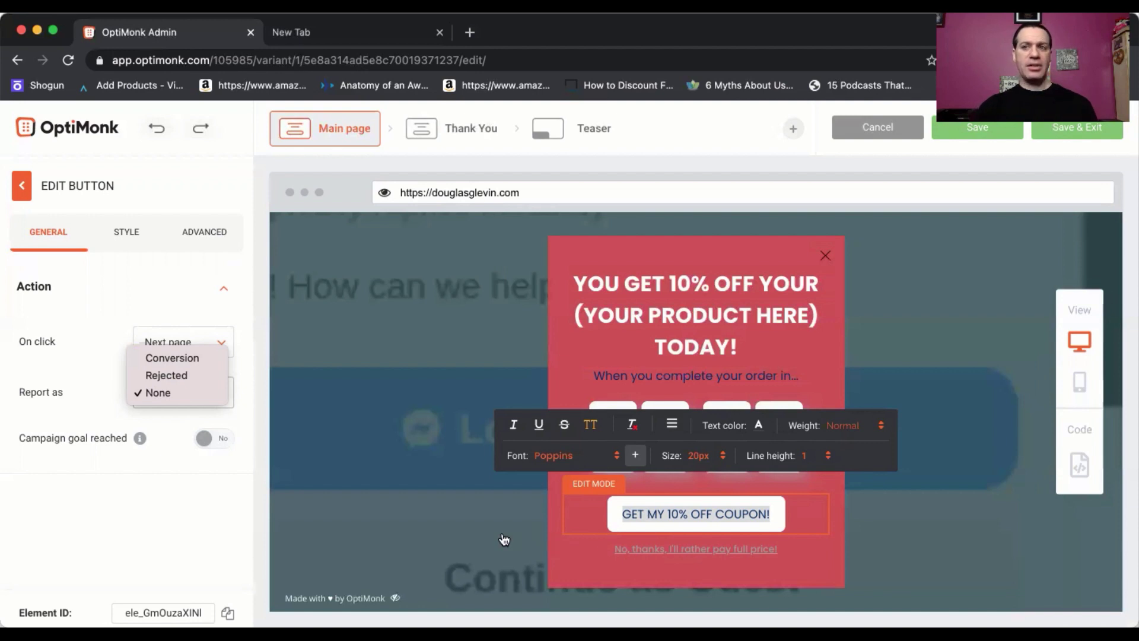
{"action": "left_click", "coordinate": [179, 280]}
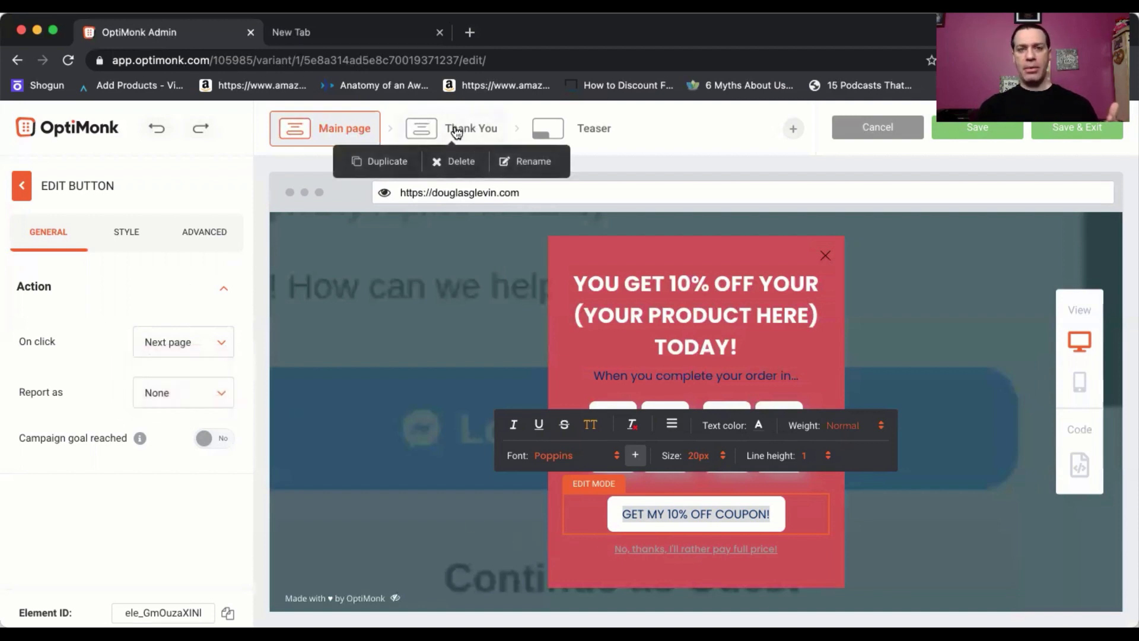
- Go to the Thank You page and review its coupon button's redirect, reporting and campaign goal settings
{"action": "left_click", "coordinate": [455, 132]}
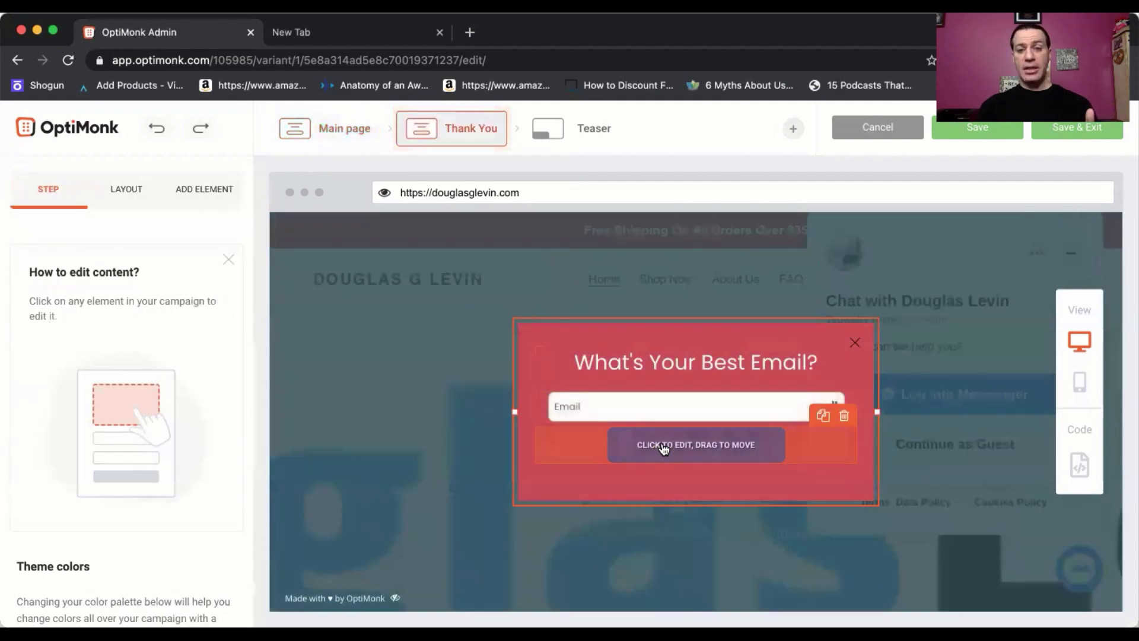
{"action": "left_click", "coordinate": [672, 449]}
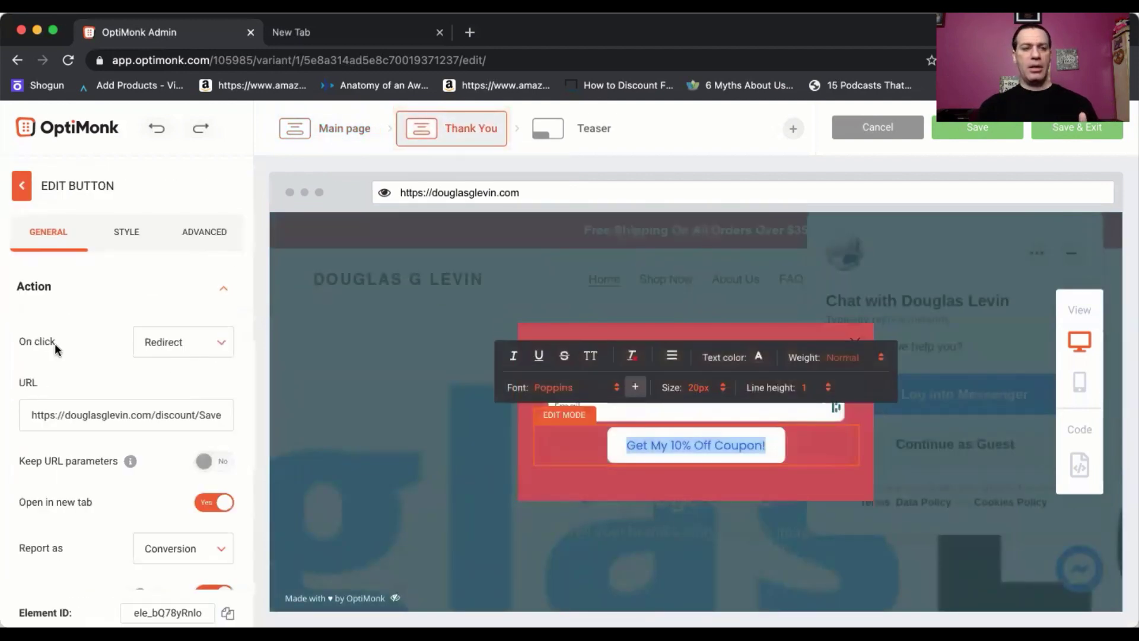
{"action": "scroll", "coordinate": [110, 415], "scroll_direction": "down", "scroll_amount": 2}
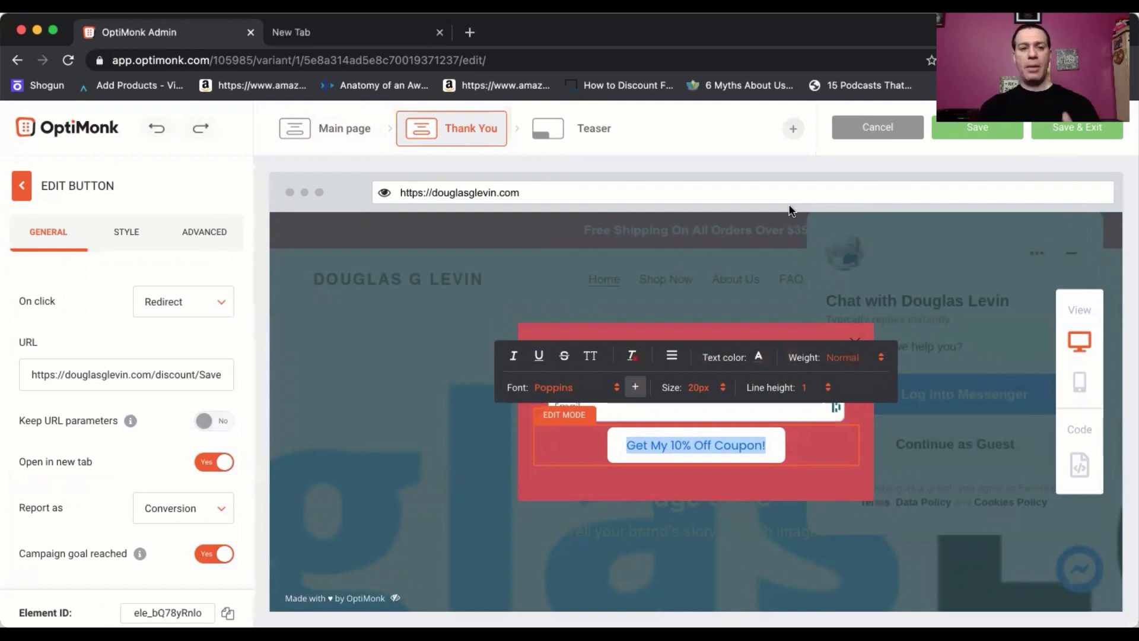
{"action": "left_click", "coordinate": [194, 311]}
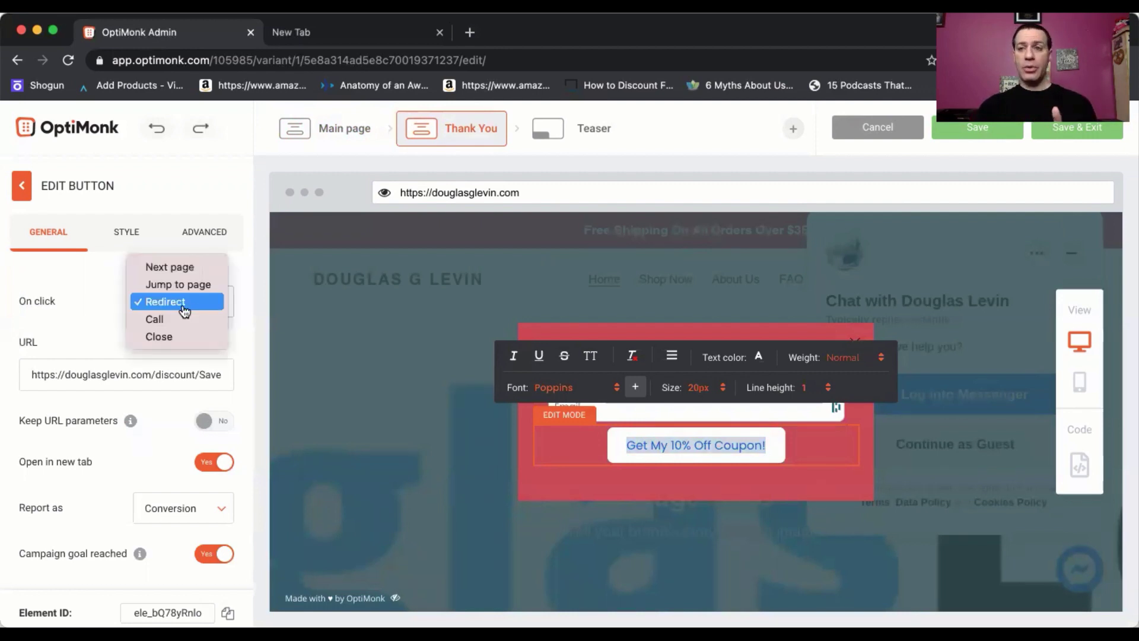
{"action": "left_click", "coordinate": [99, 326]}
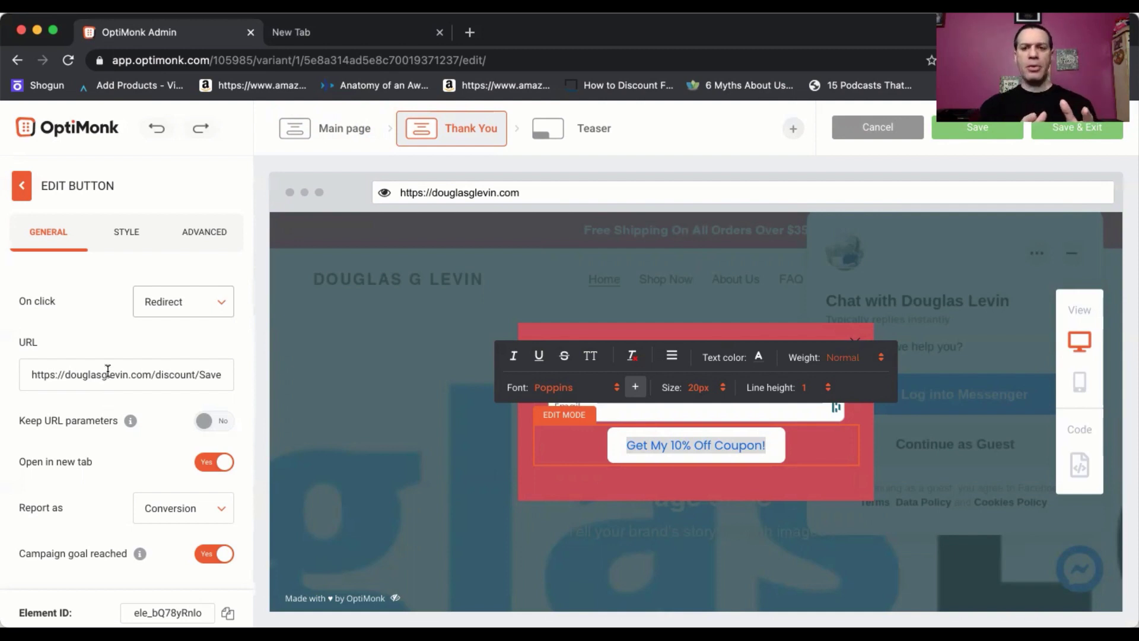
- Reselect the Thank You page's coupon button, check its on-click options again and highlight the full redirect URL
{"action": "left_click", "coordinate": [738, 480]}
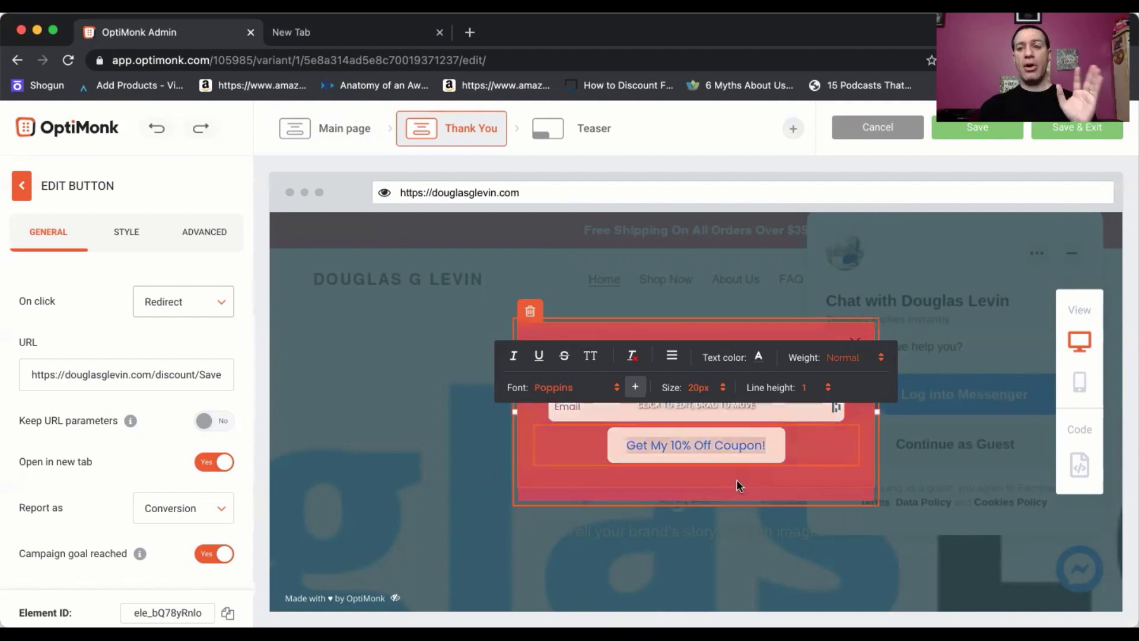
{"action": "left_click", "coordinate": [693, 456]}
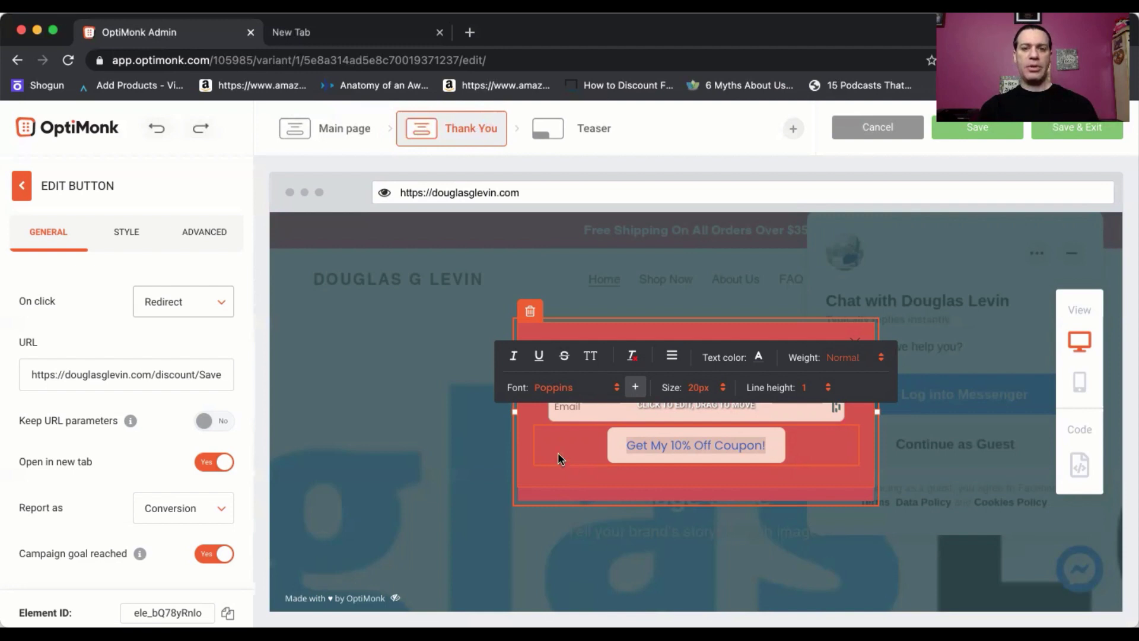
{"action": "double_click", "coordinate": [671, 437]}
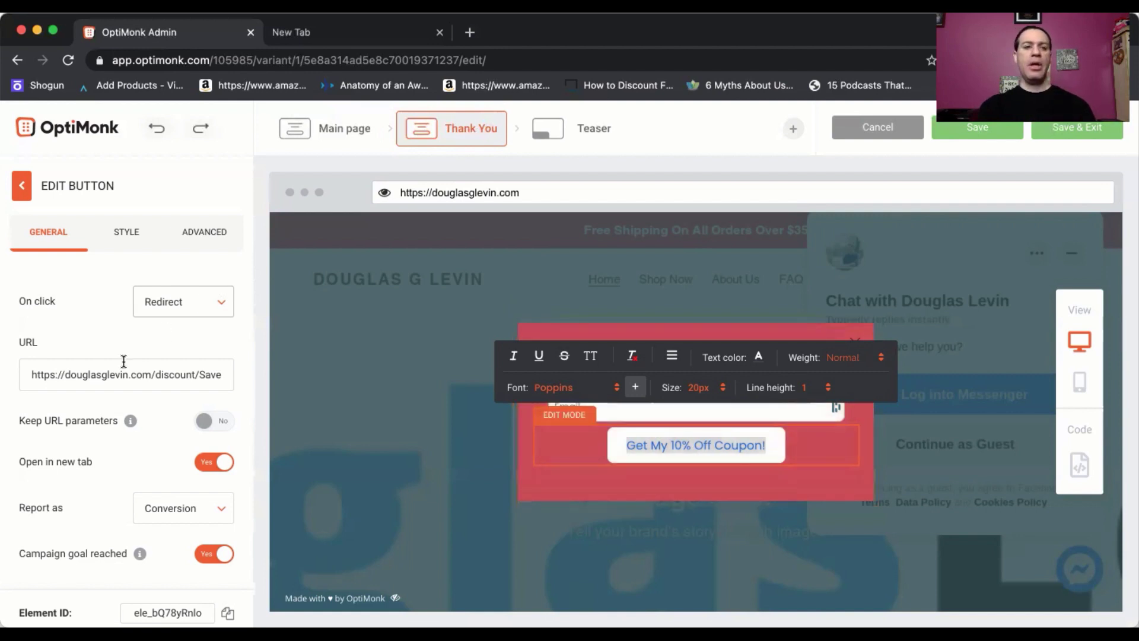
{"action": "left_click", "coordinate": [185, 302]}
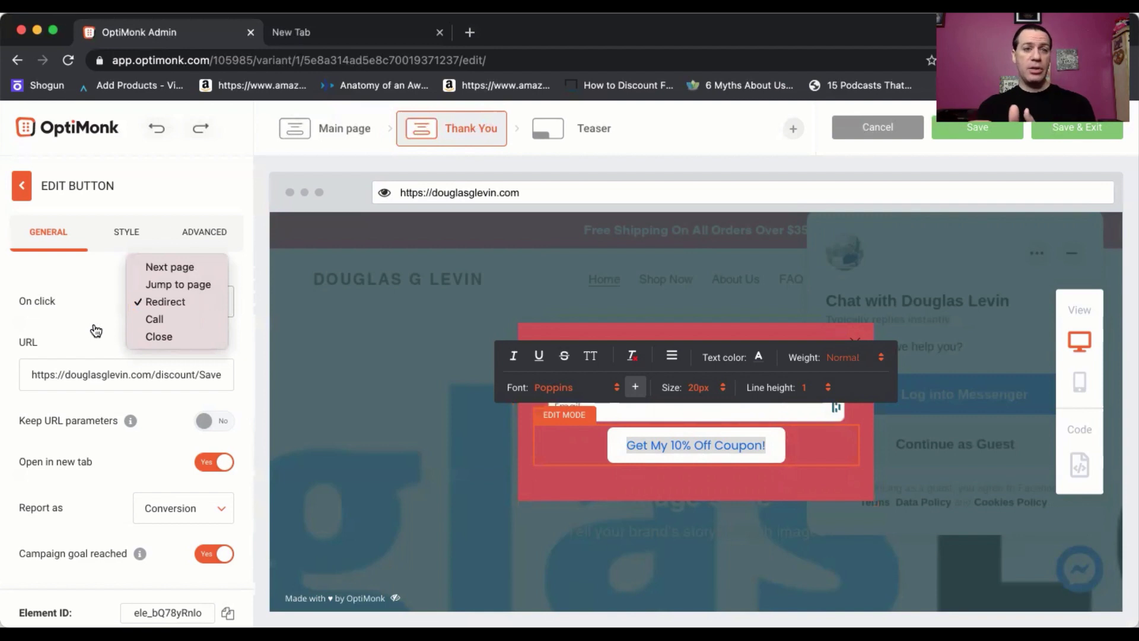
{"action": "left_click", "coordinate": [92, 376]}
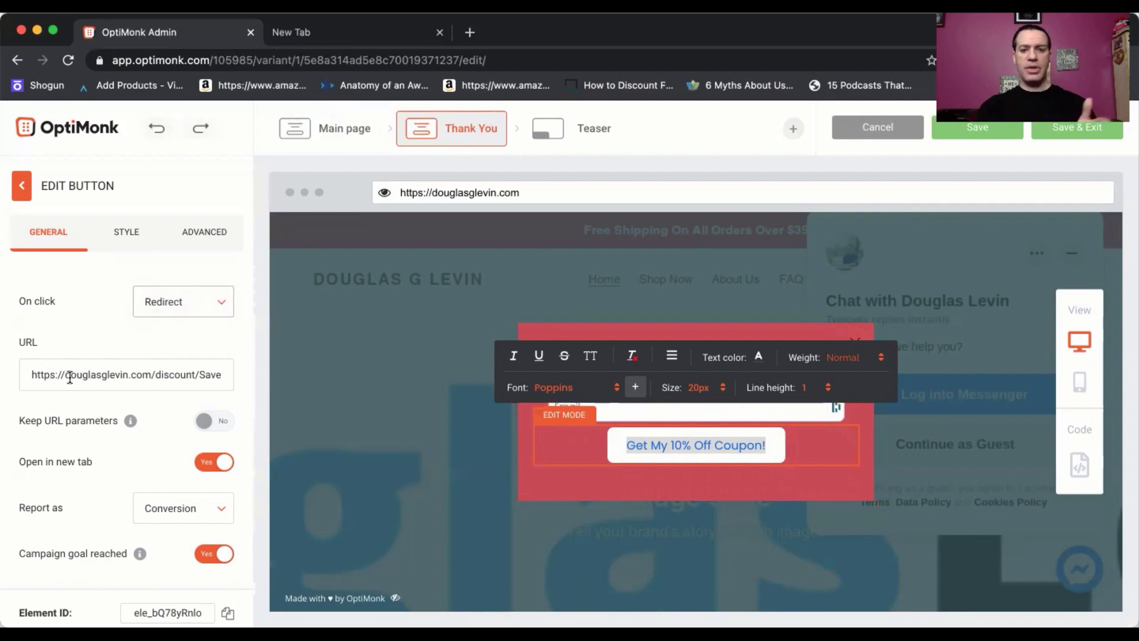
{"action": "triple_click", "coordinate": [70, 375]}
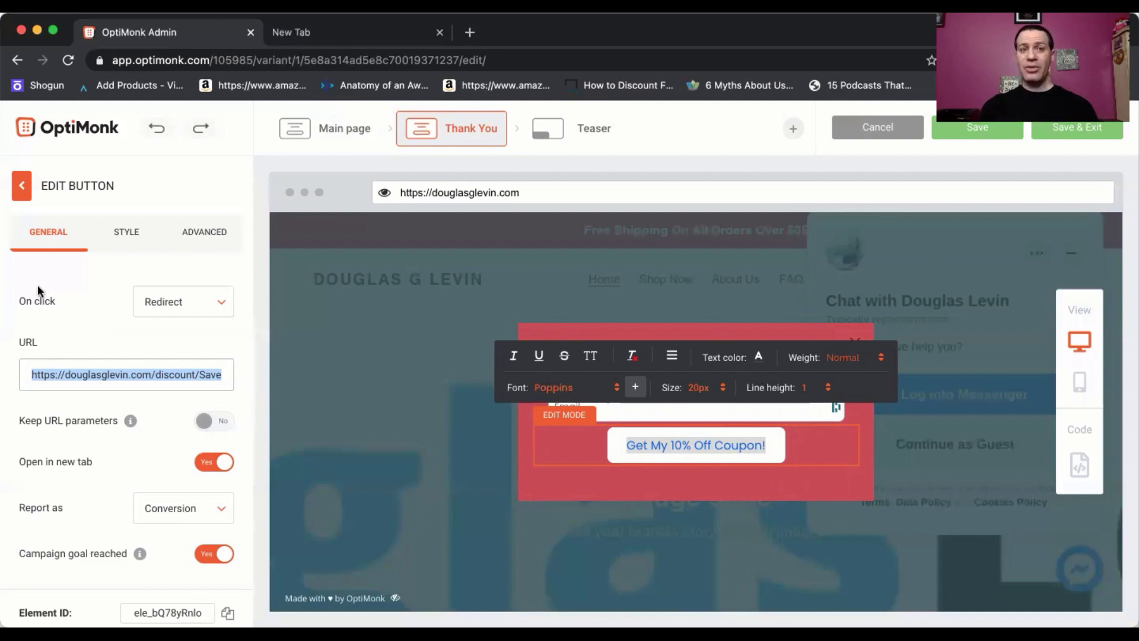
- Open the store's live homepage in the other browser tab and request the 10% coupon in the popup to reach the email form
{"action": "left_click", "coordinate": [324, 37]}
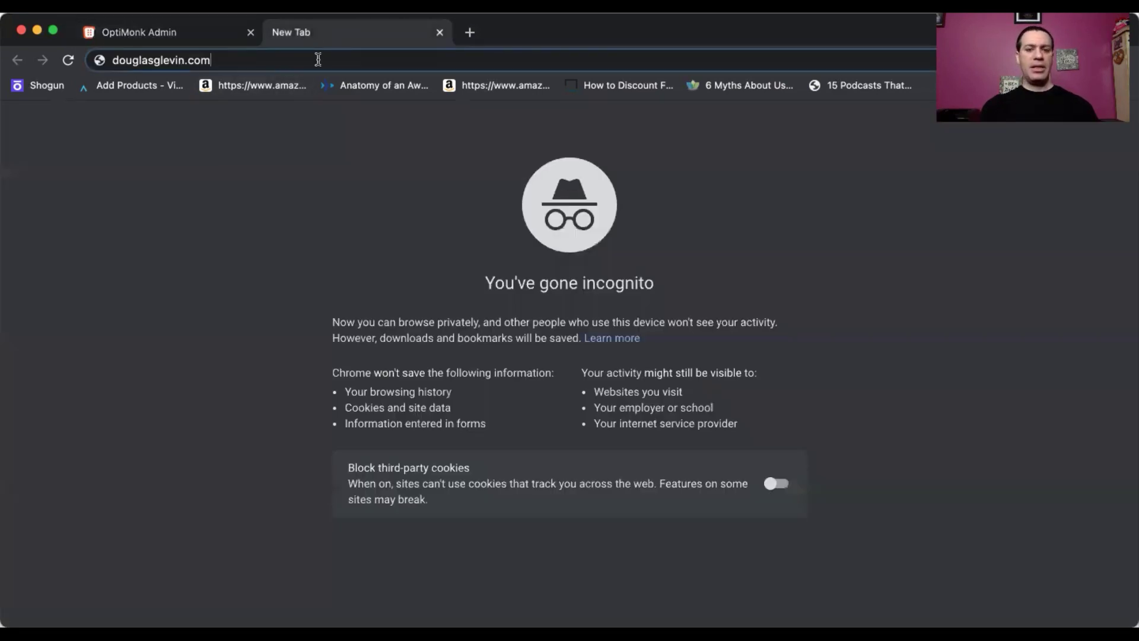
{"action": "key", "text": "Return"}
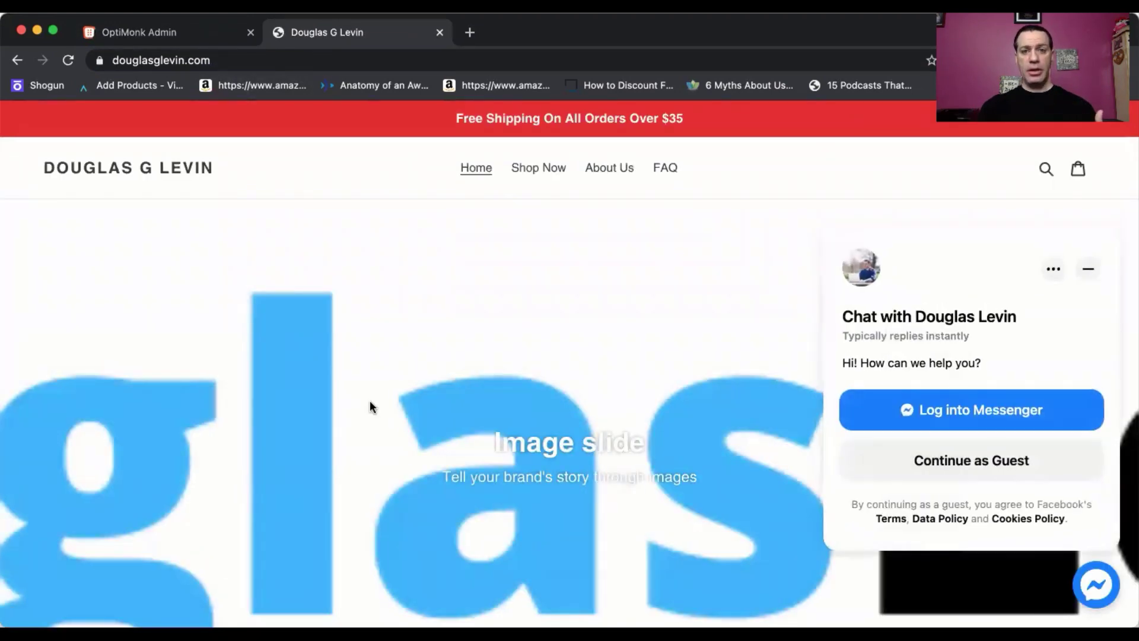
{"action": "mouse_move", "coordinate": [457, 65]}
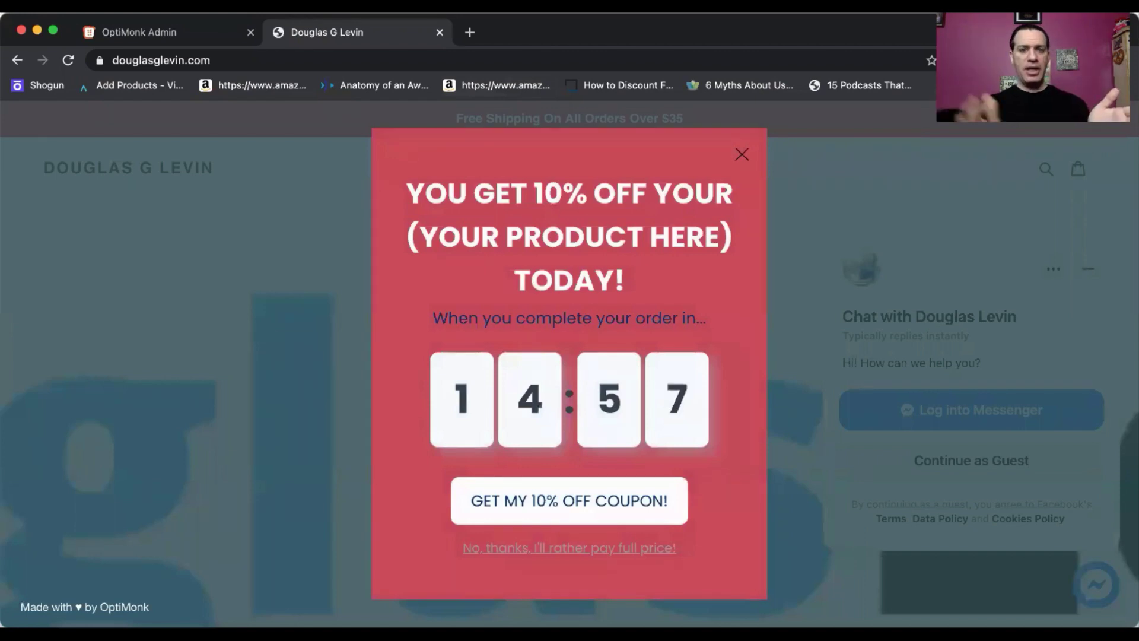
{"action": "left_click", "coordinate": [536, 504]}
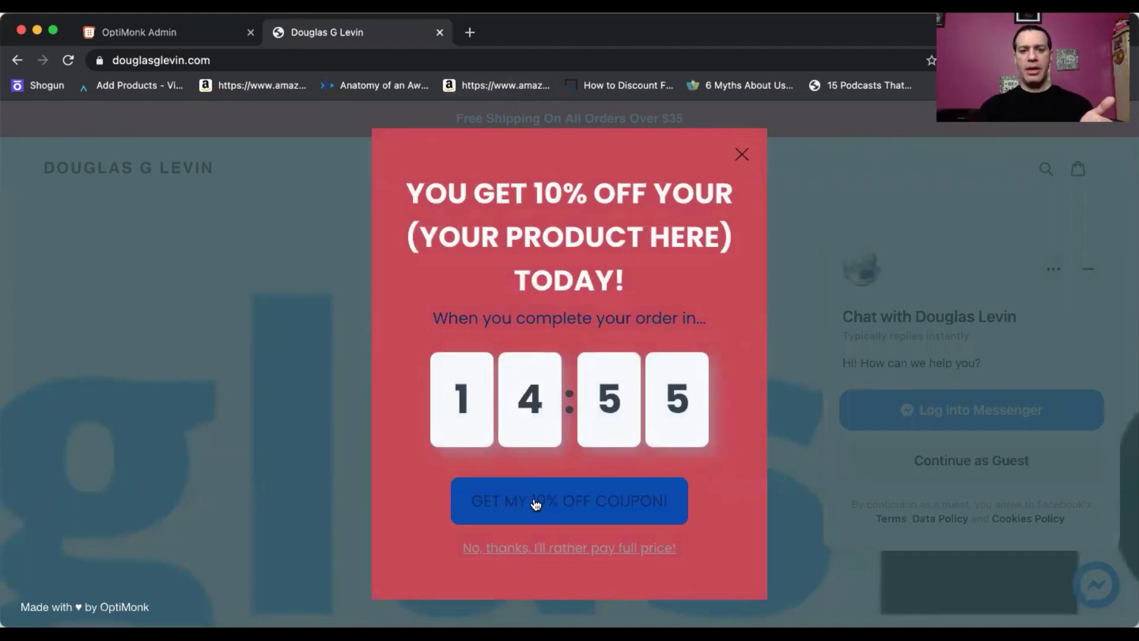
{"action": "left_click", "coordinate": [537, 503]}
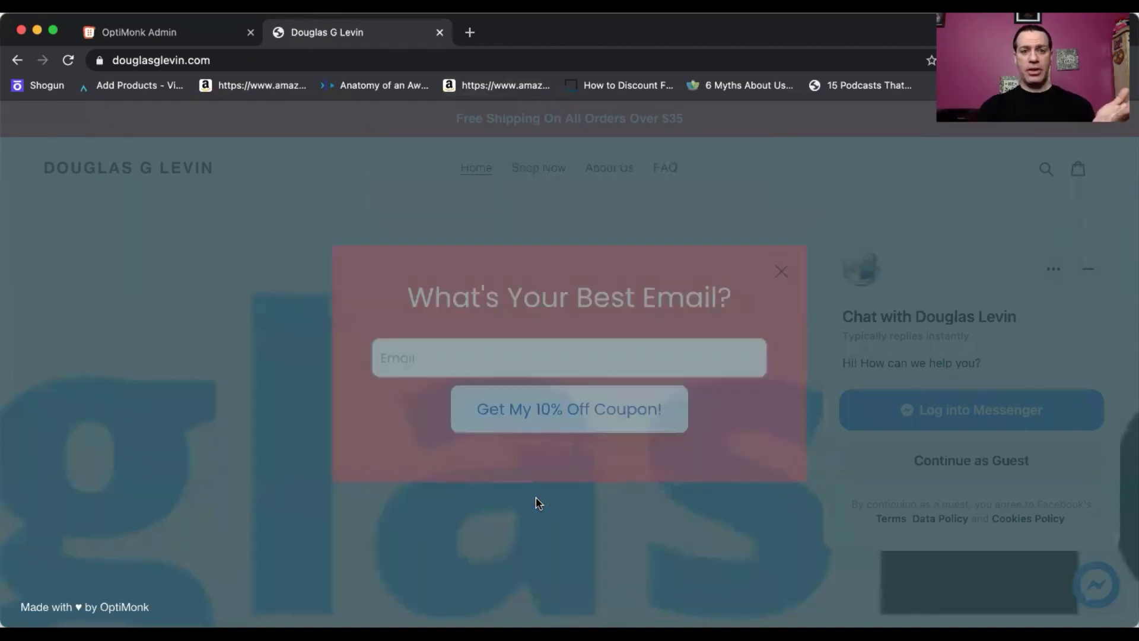